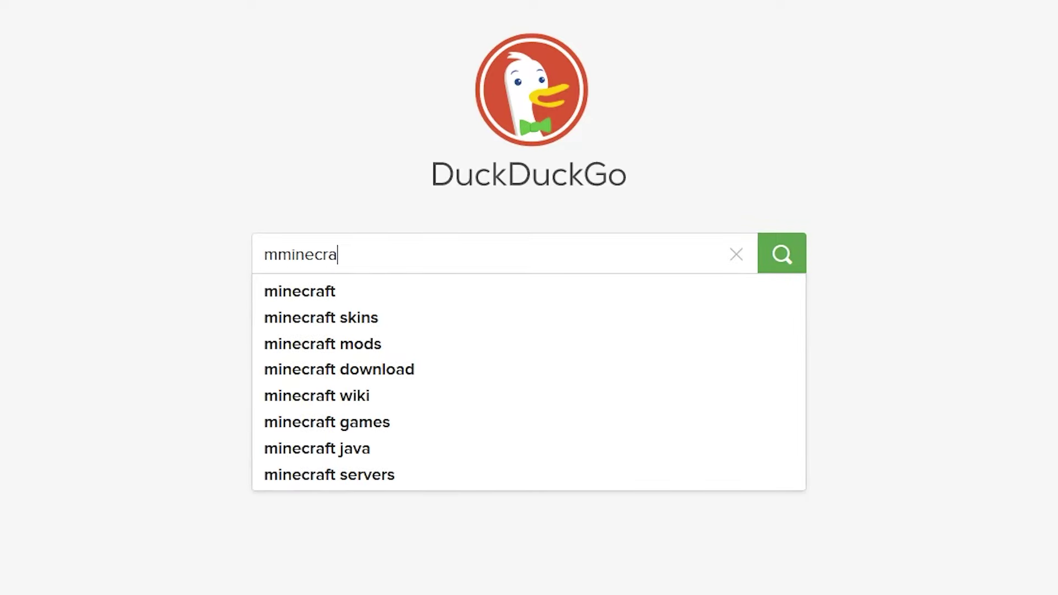
text(cr default r)
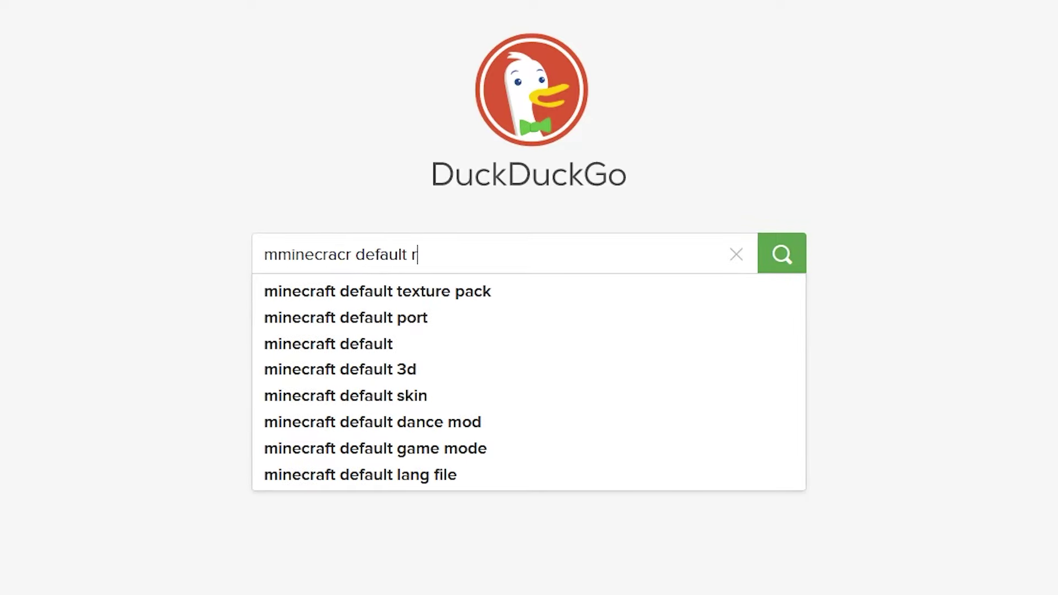
text(esource pack pleas)
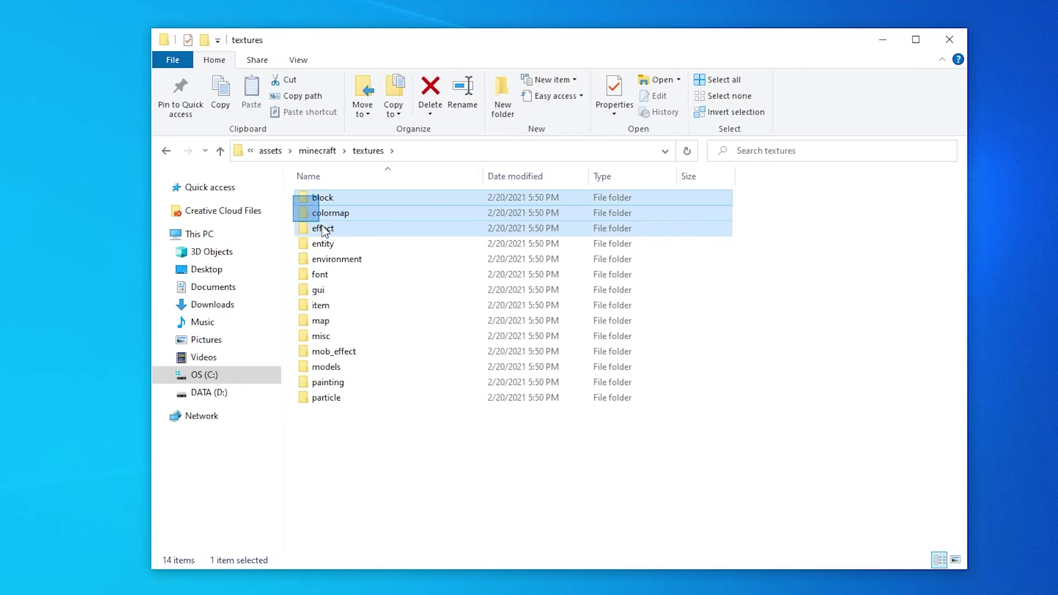
Step: Open Minecraft's resource pack folder through Options > Resource Packs > Open Pack Folder
drag(389, 193, 371, 291)
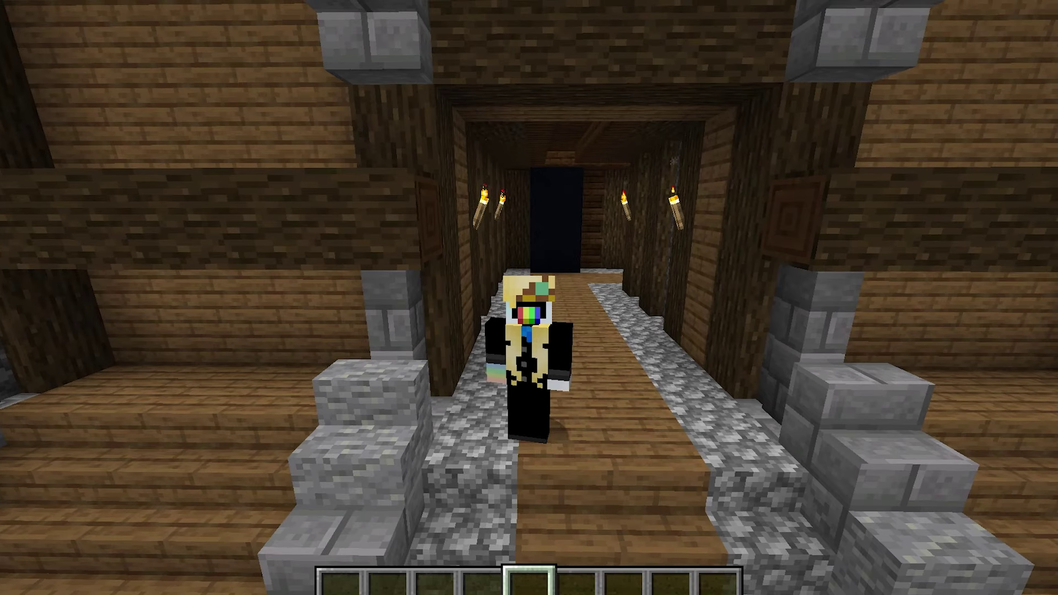
key(Escape)
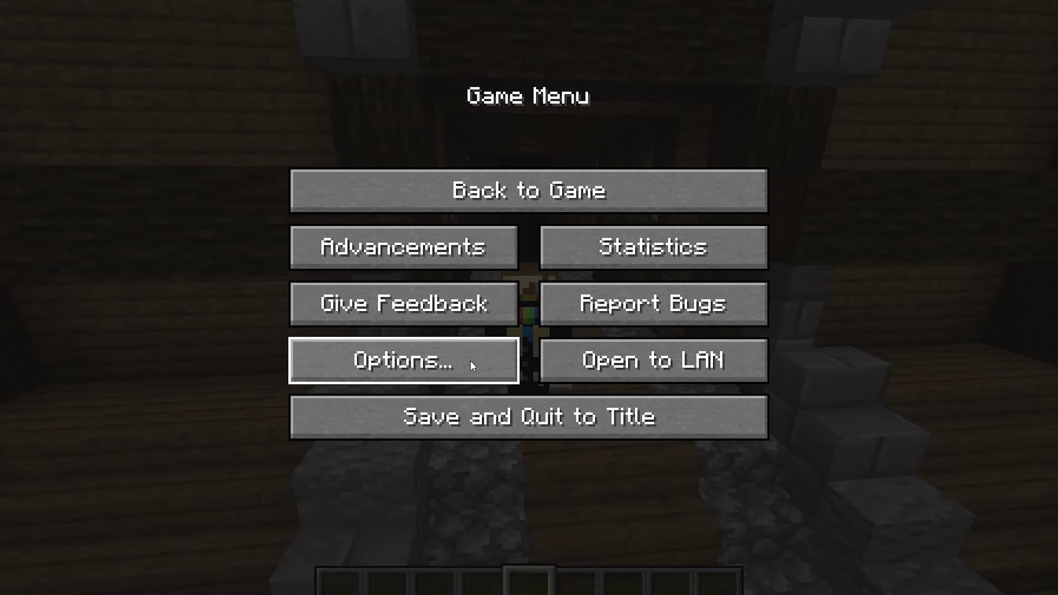
click(471, 361)
click(449, 374)
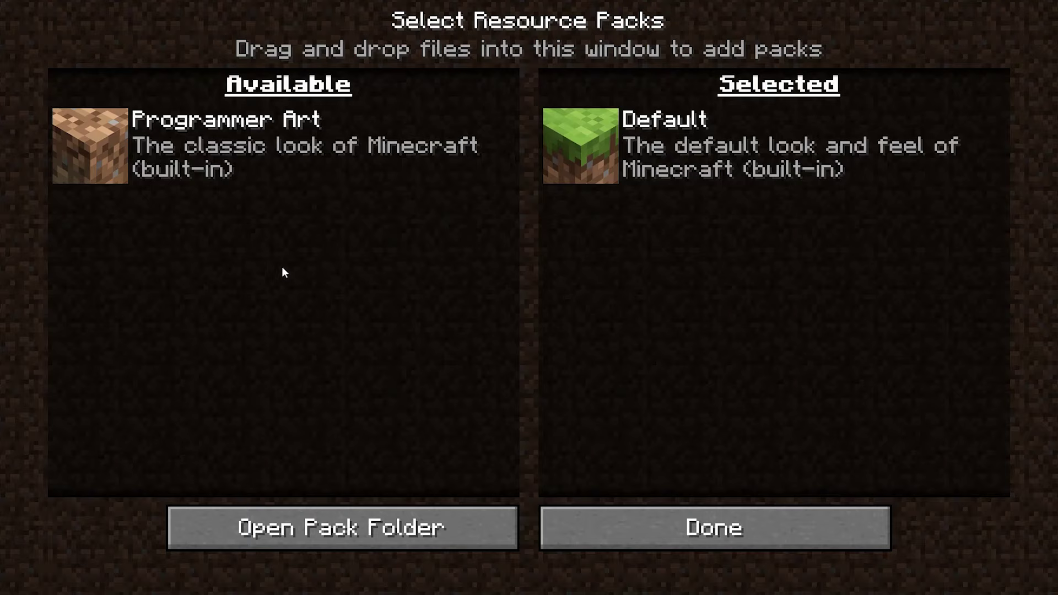
Step: Go from resourcepacks to .minecraft\versions\1.16.5 and select 1.16.5.jar
click(317, 534)
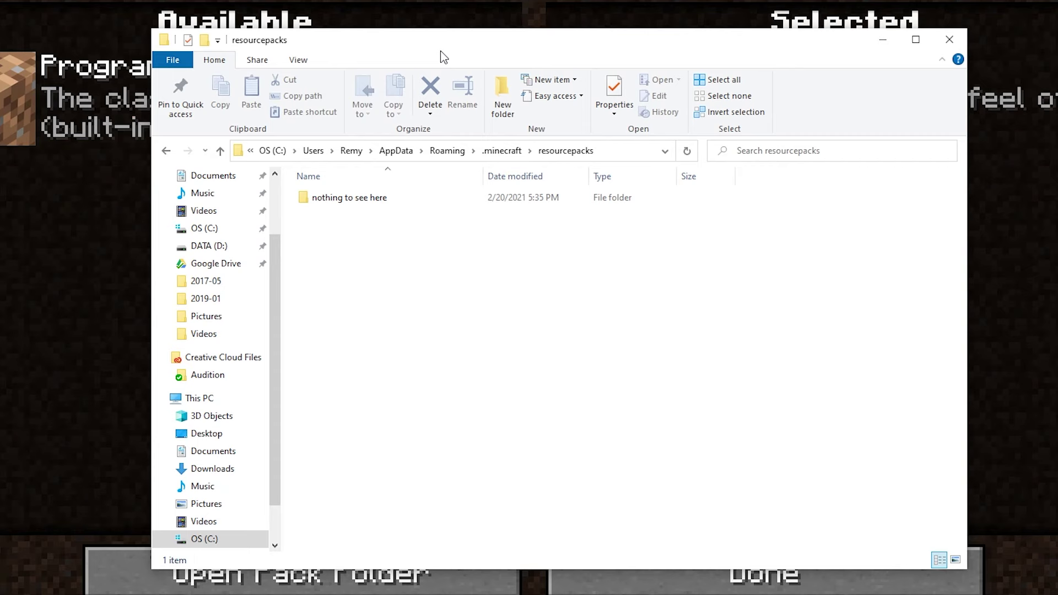
click(502, 152)
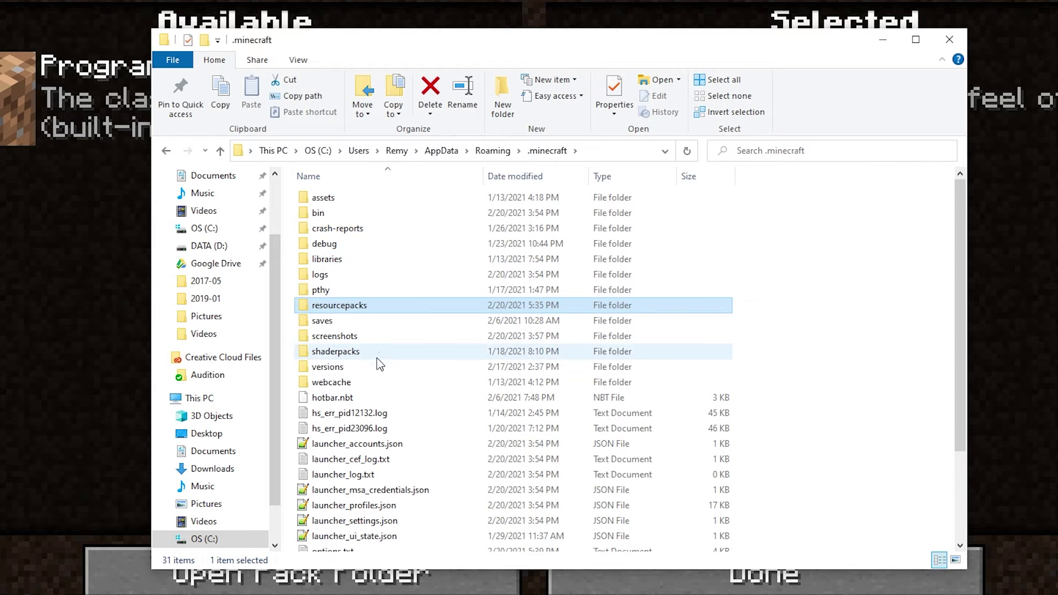
double_click(371, 367)
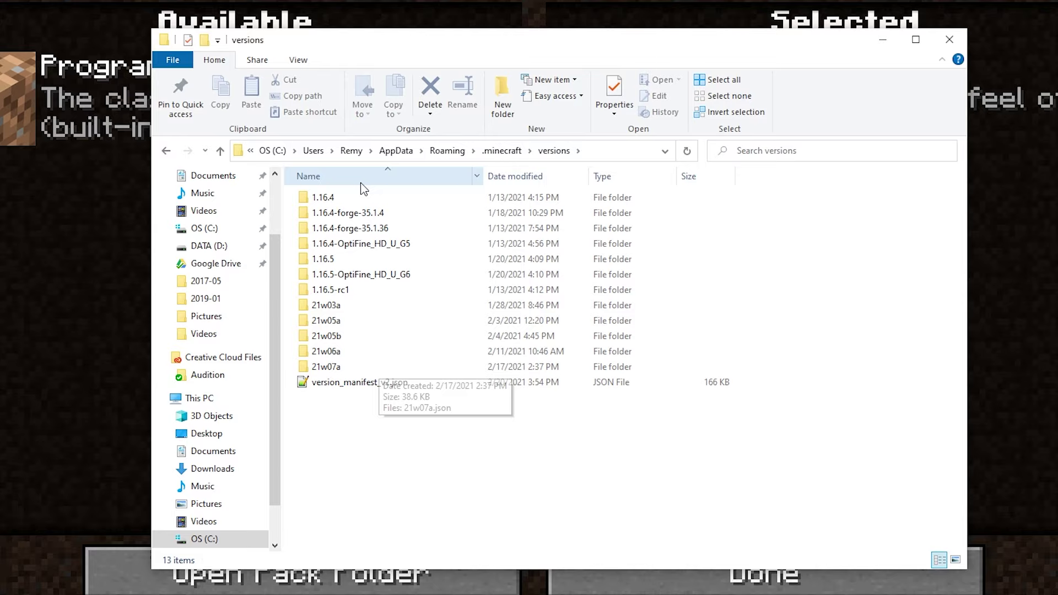
double_click(322, 258)
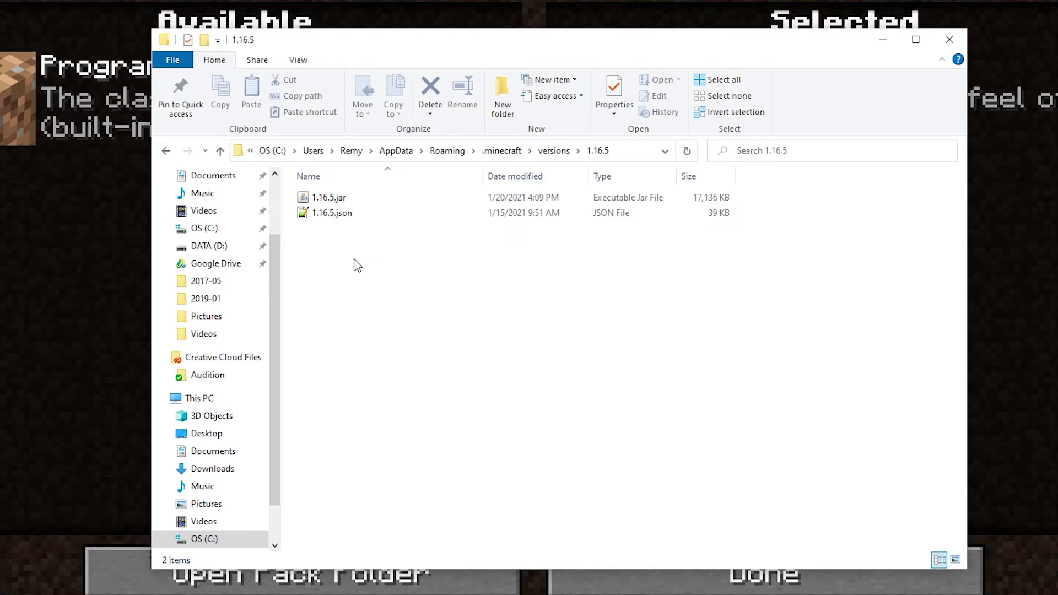
click(349, 197)
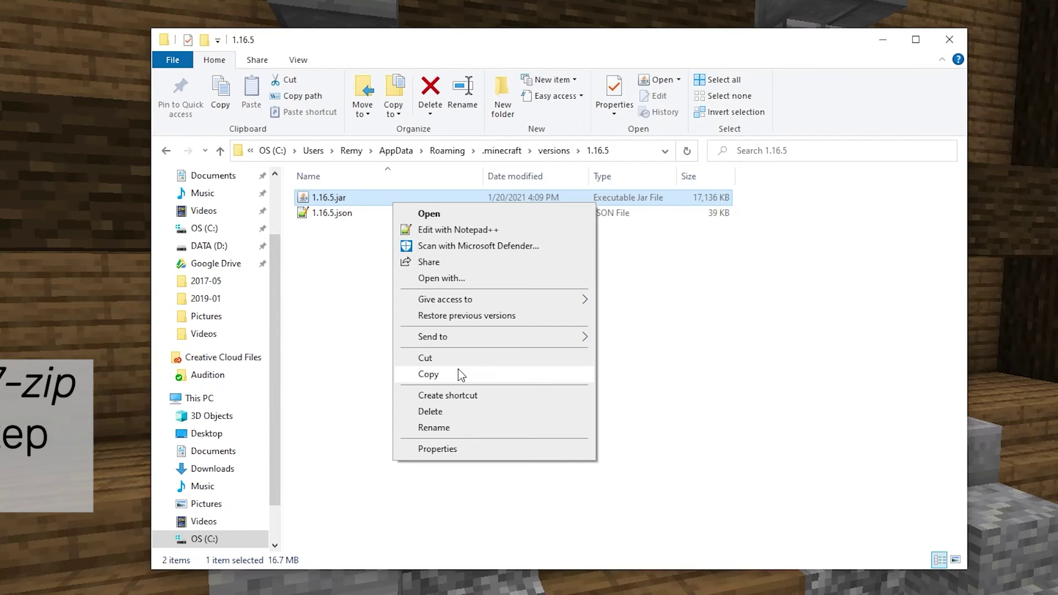
Step: Copy 1.16.5.jar and paste it into the resourcepacks folder
click(458, 371)
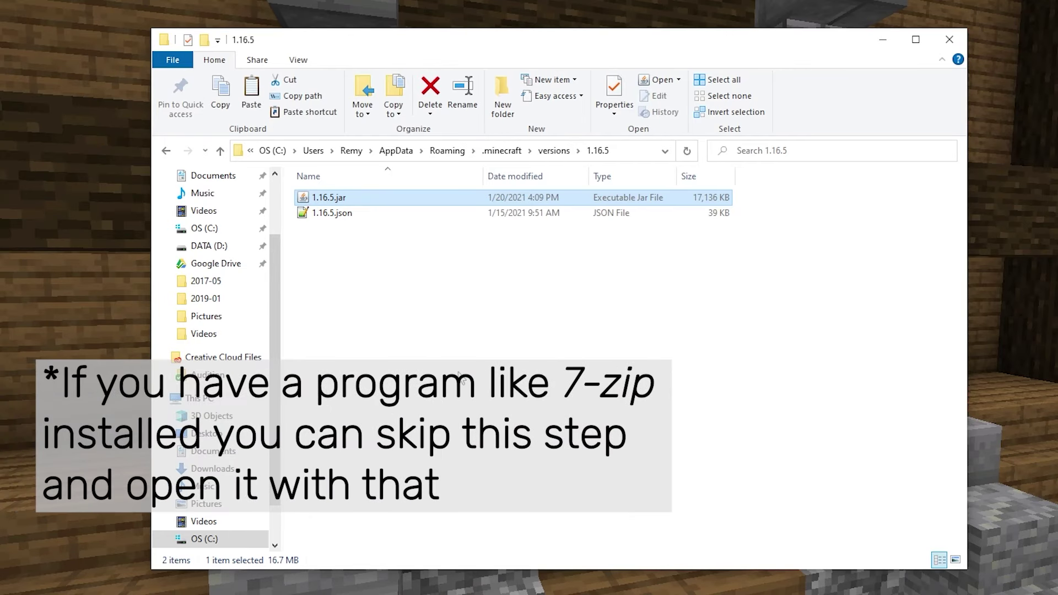
click(168, 154)
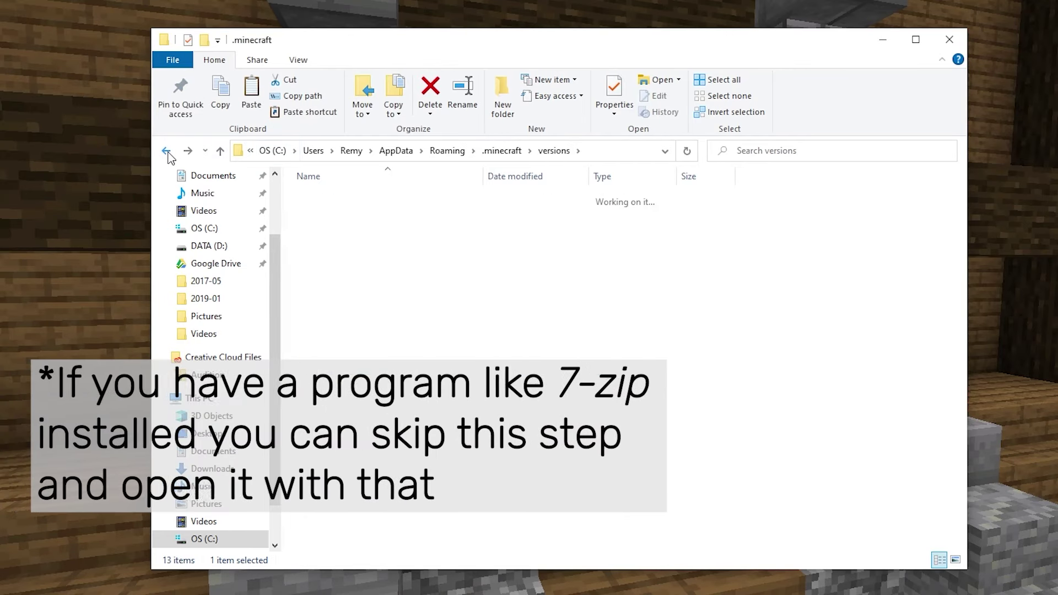
double_click(322, 370)
key(ctrl+v)
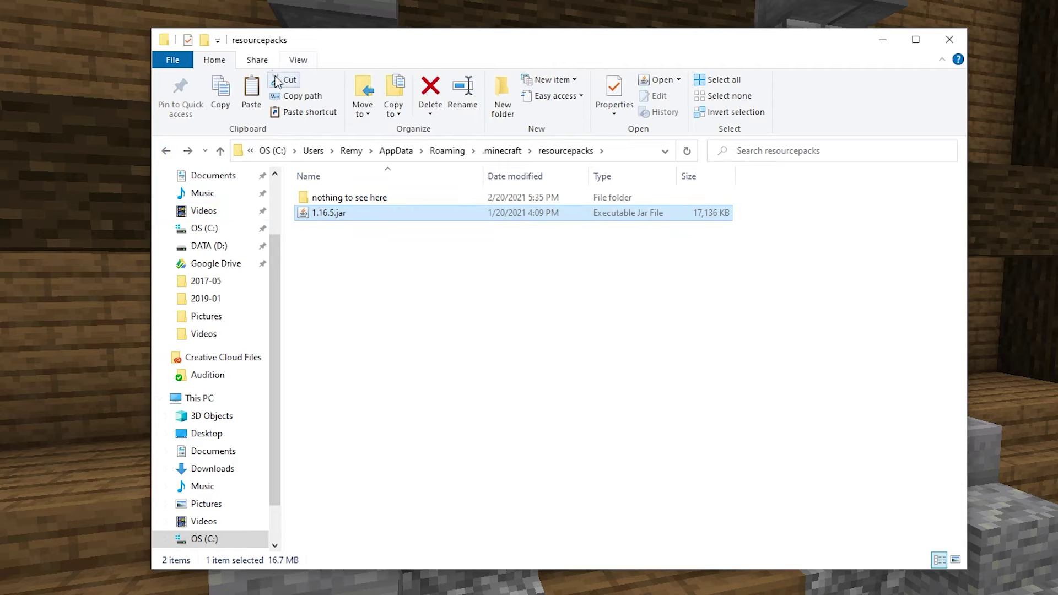
Step: Show file extensions, rename the jar to 1.16.5.zip, and extract it to a 1.16.5 folder
click(299, 60)
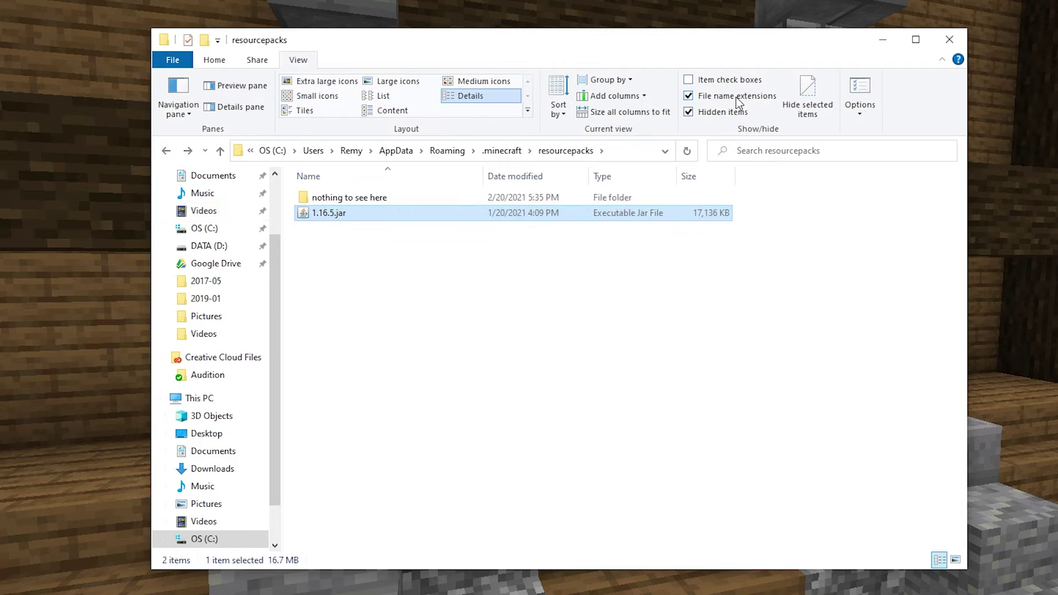
key(F2)
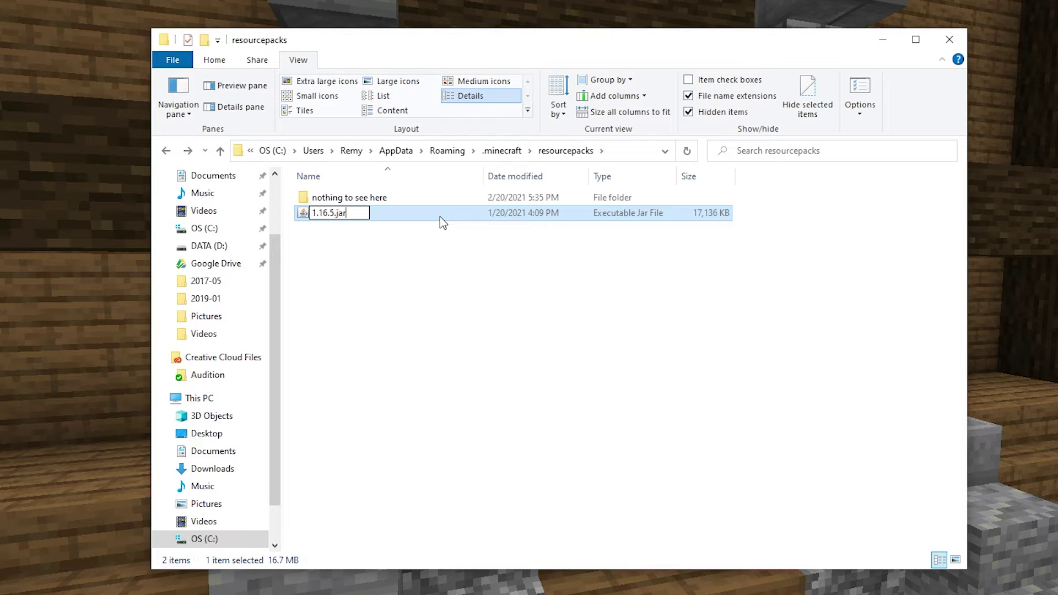
key(BackSpace)
key(BackSpace)
key(BackSpace)
text(zip)
key(Return)
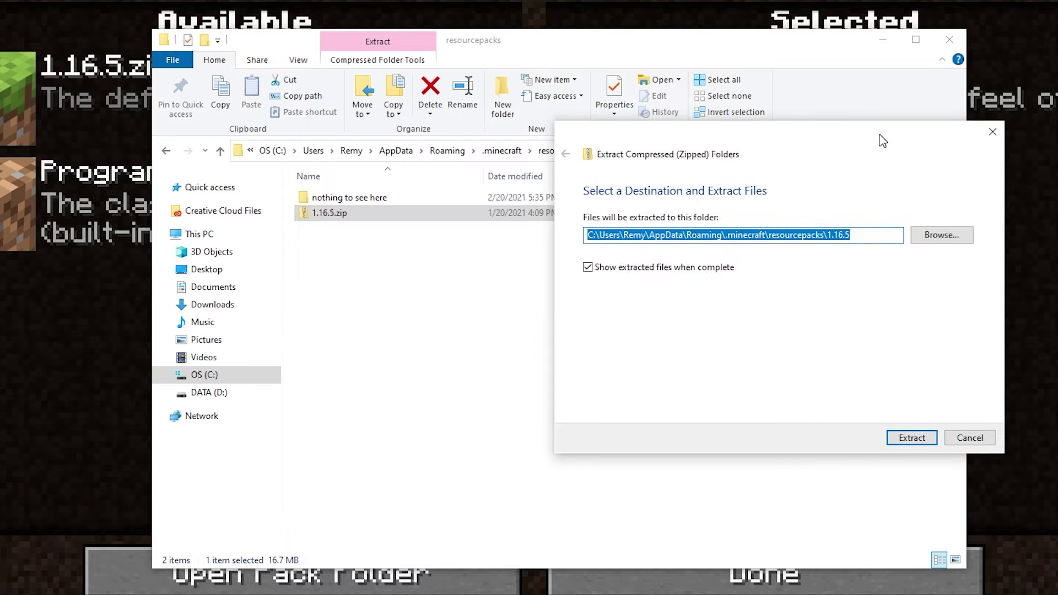
drag(637, 142, 708, 118)
click(751, 414)
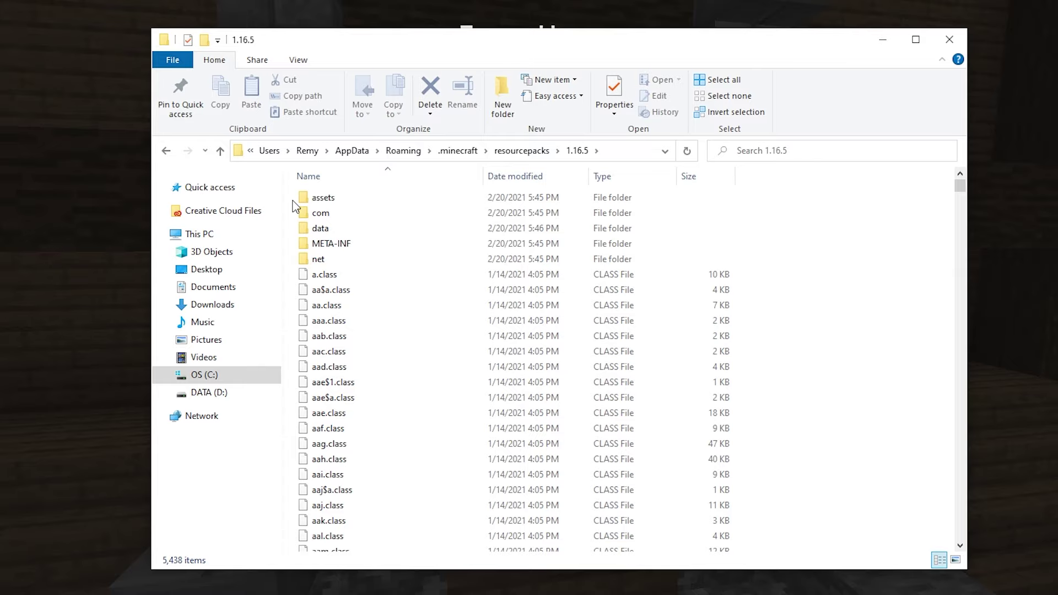
text(p)
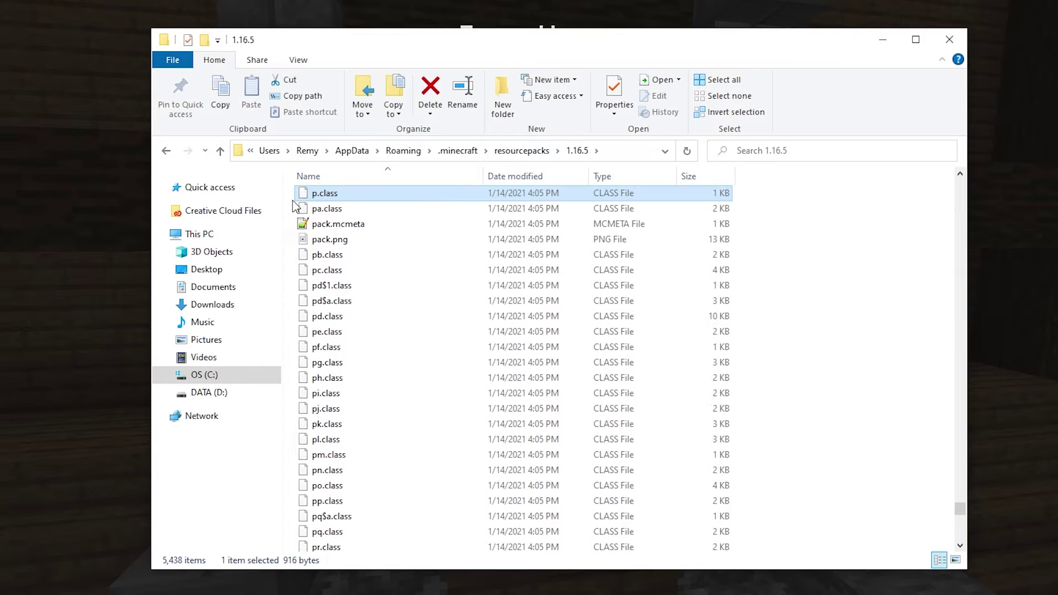
Step: Select assets, pack.mcmeta and pack.png in the extracted 1.16.5 folder
click(337, 224)
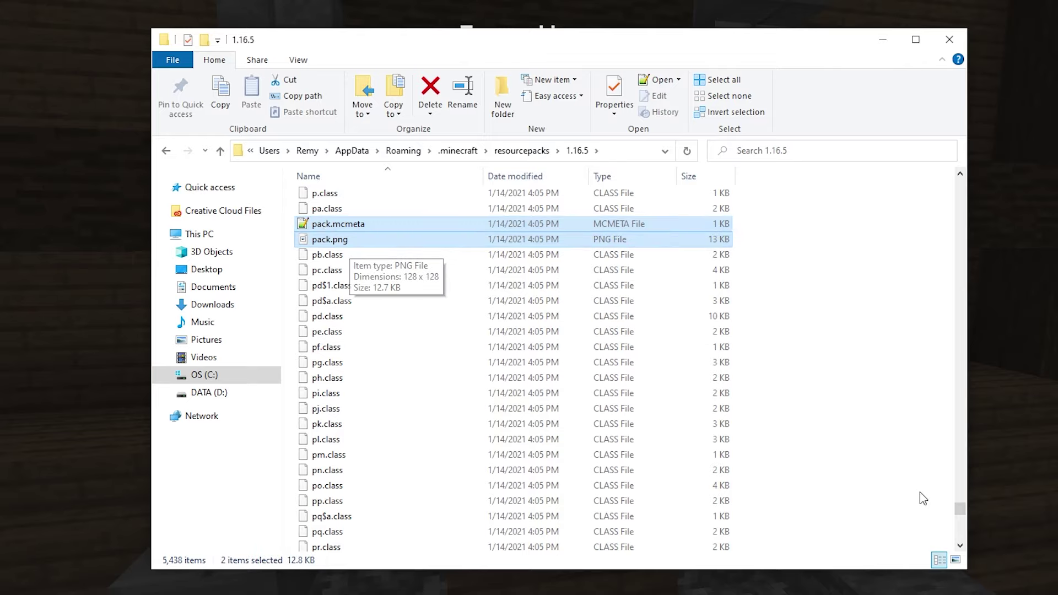
drag(958, 511, 959, 178)
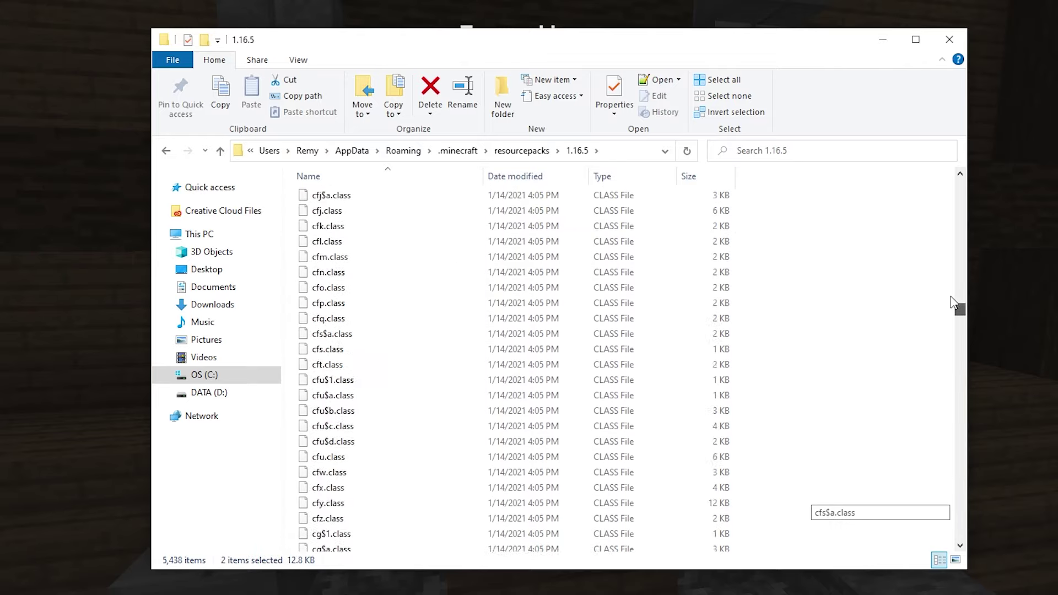
ctrl+click(393, 202)
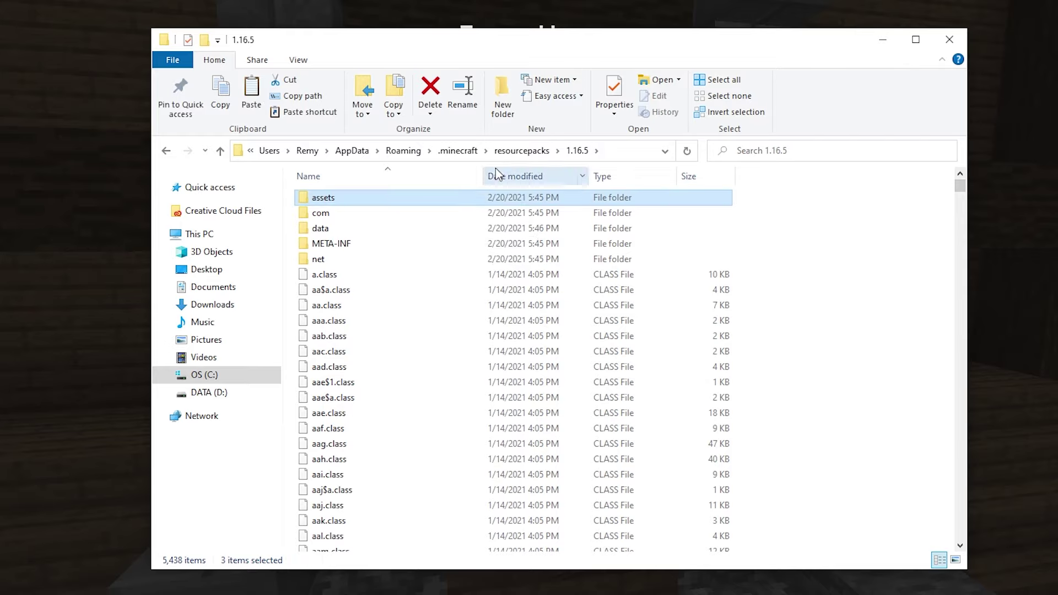
click(521, 151)
Step: Paste the files into a new Default Resource Pack folder, then select 1.16.5 and 1.16.5.zip
key(ctrl+shift+n)
text(Default Resource)
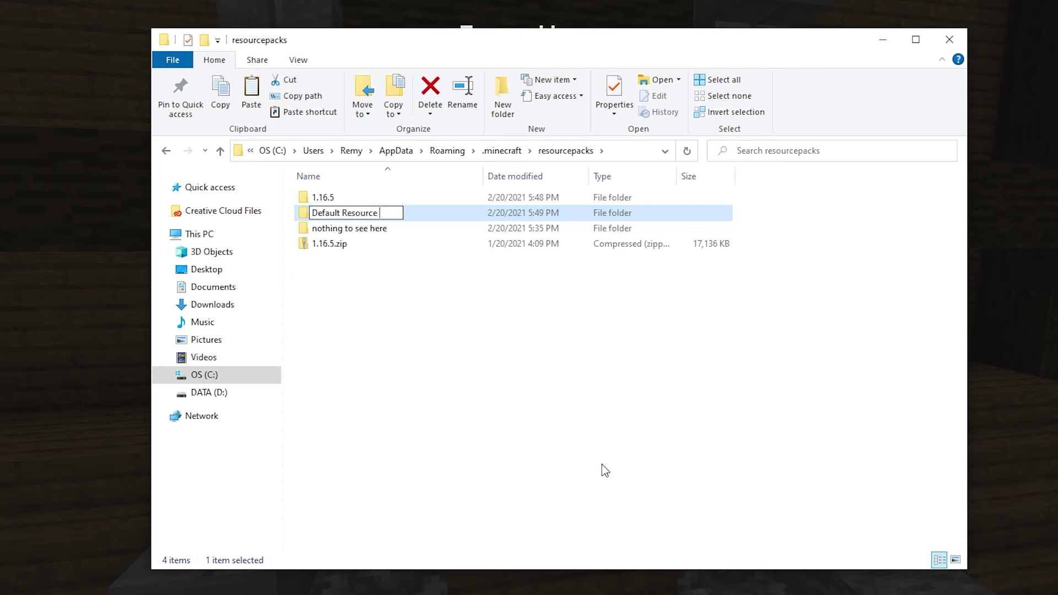
text(Pa)
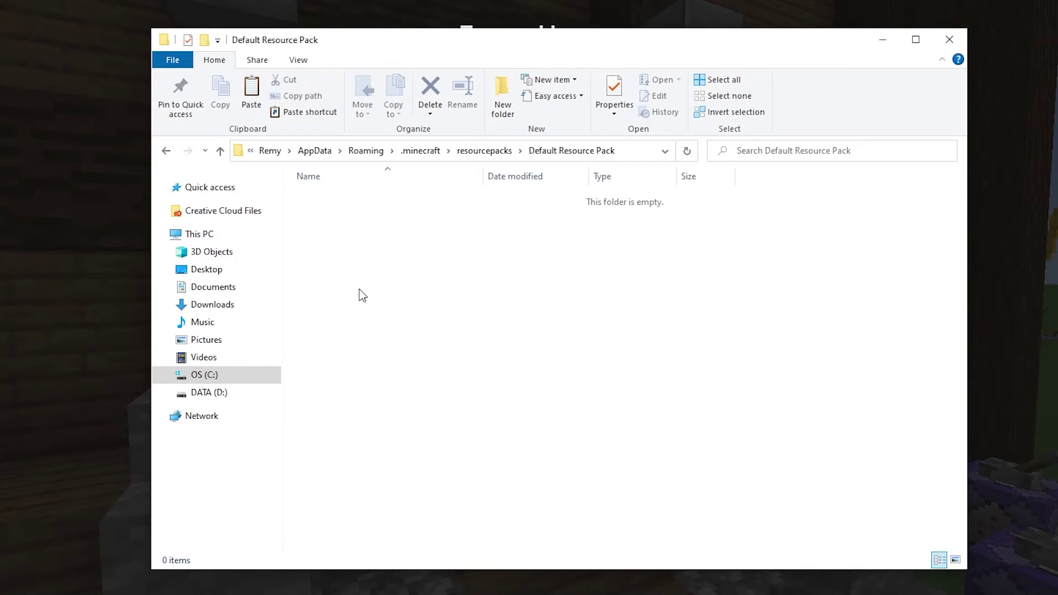
key(ctrl+v)
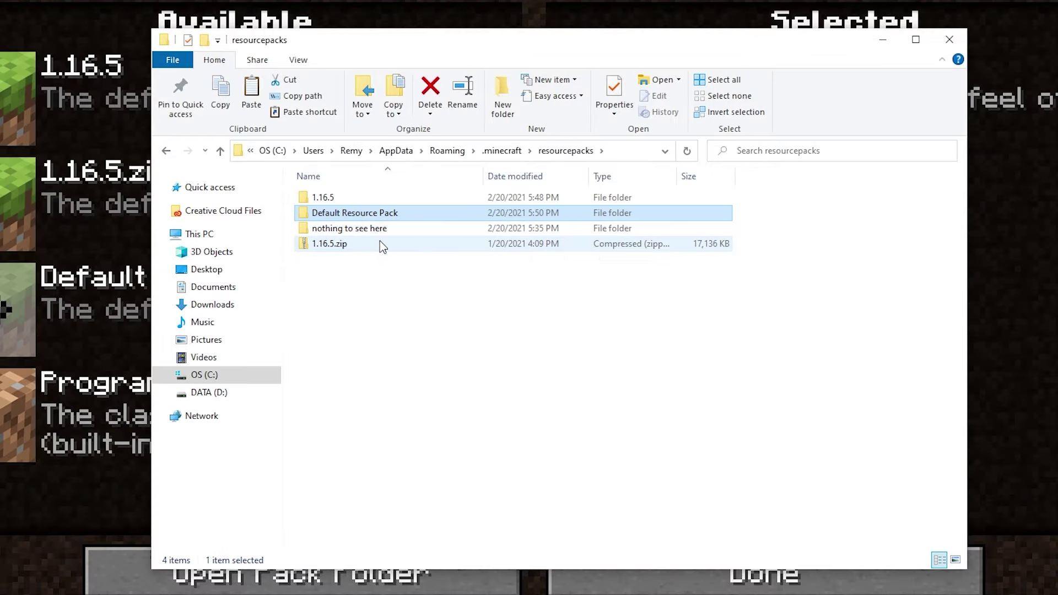
click(382, 244)
ctrl+click(369, 199)
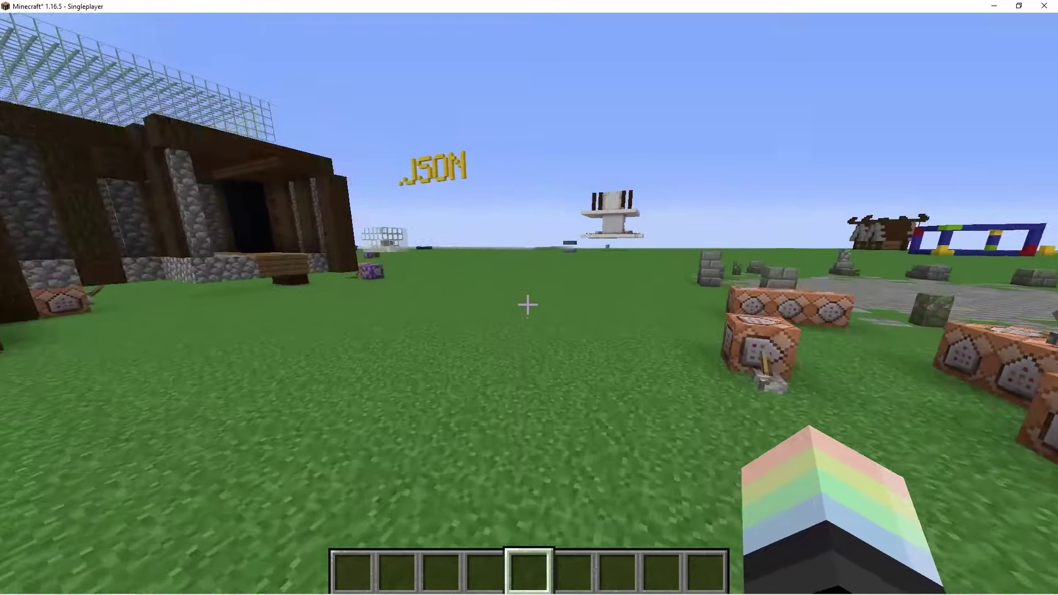
Step: Move Default Resource Pack to Selected above Default in Minecraft's Resource Packs screen
key(F5)
key(F5)
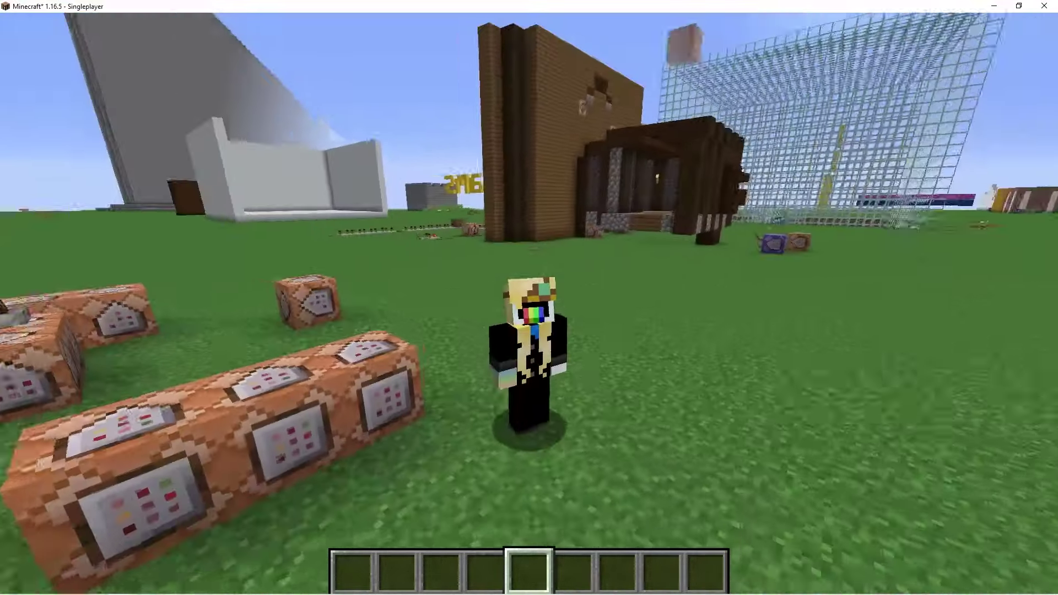
key(Escape)
click(469, 369)
click(398, 371)
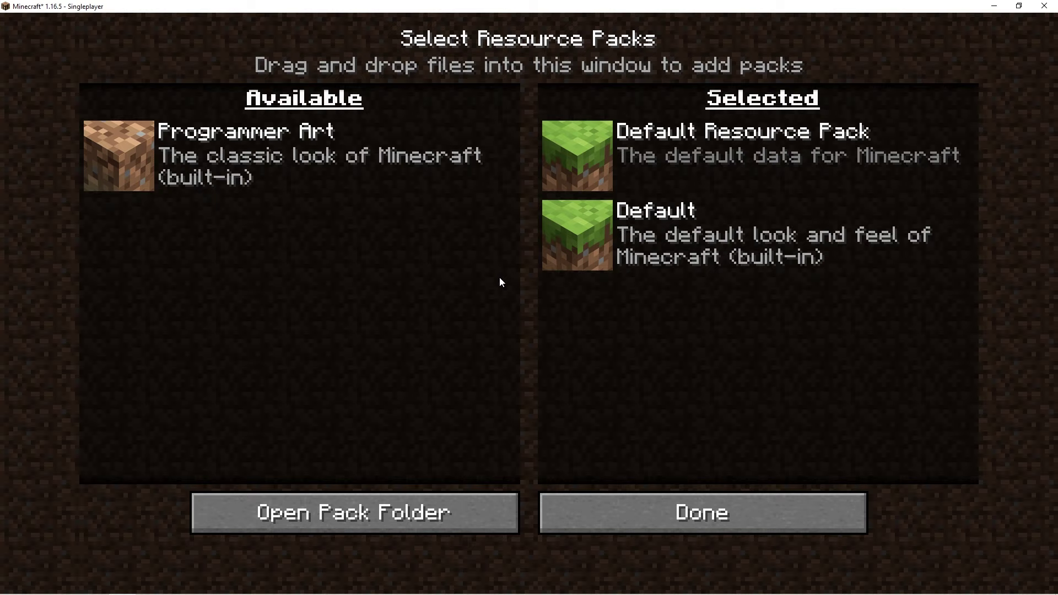
mouse_move(636, 168)
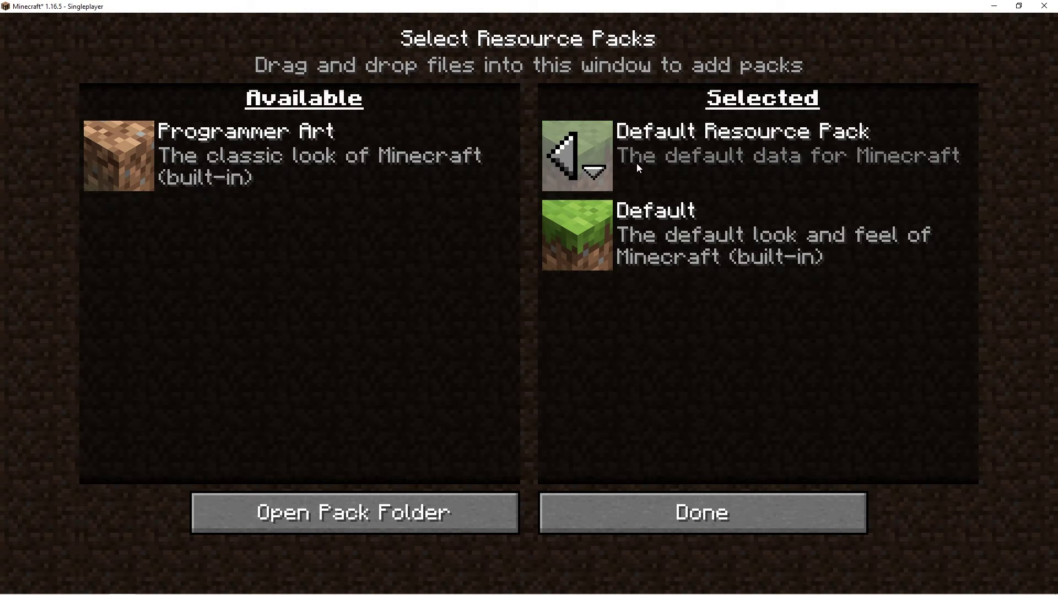
key(Escape)
key(Escape)
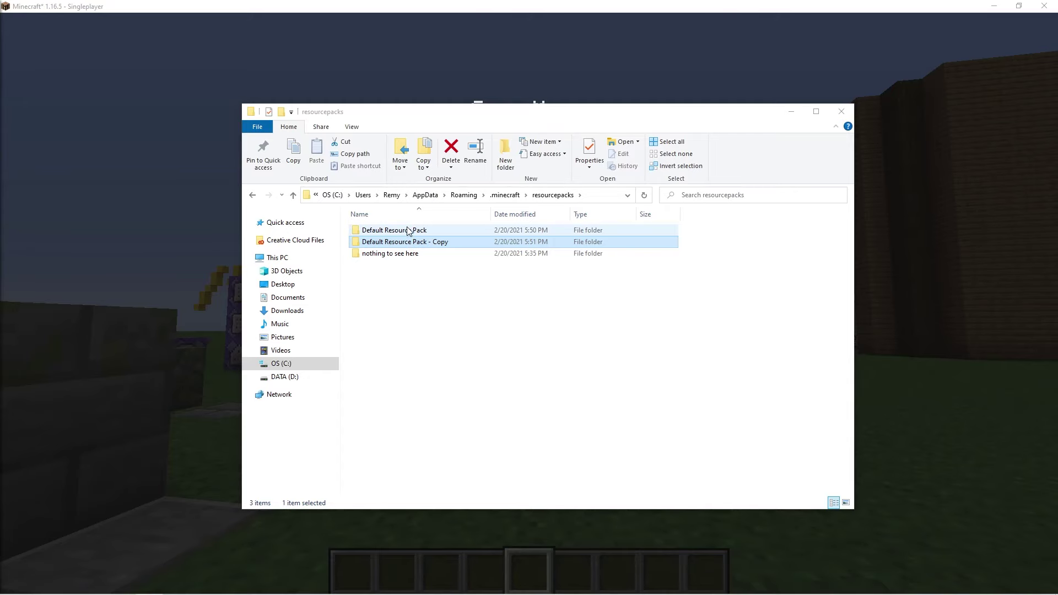
Step: Rename the pack copy to 'xXLegit+i+mooseXx PvP ESSENTIALS v0.0.1' and recheck Resource Packs
click(406, 241)
key(F2)
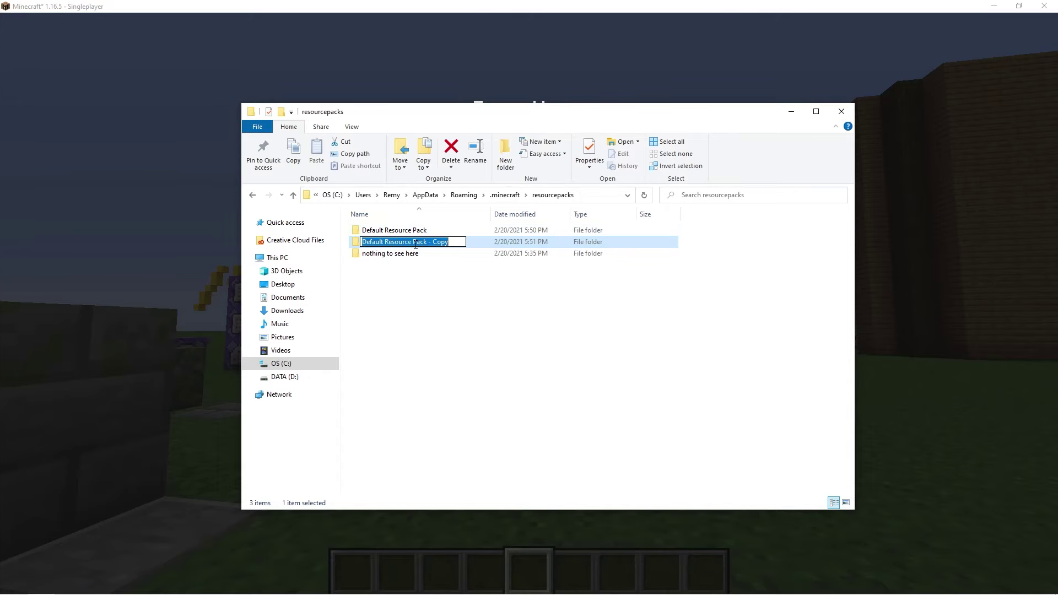
text(xXLegit+i+mooseXx PvP ESSENTIALS v0.0.1)
key(Home)
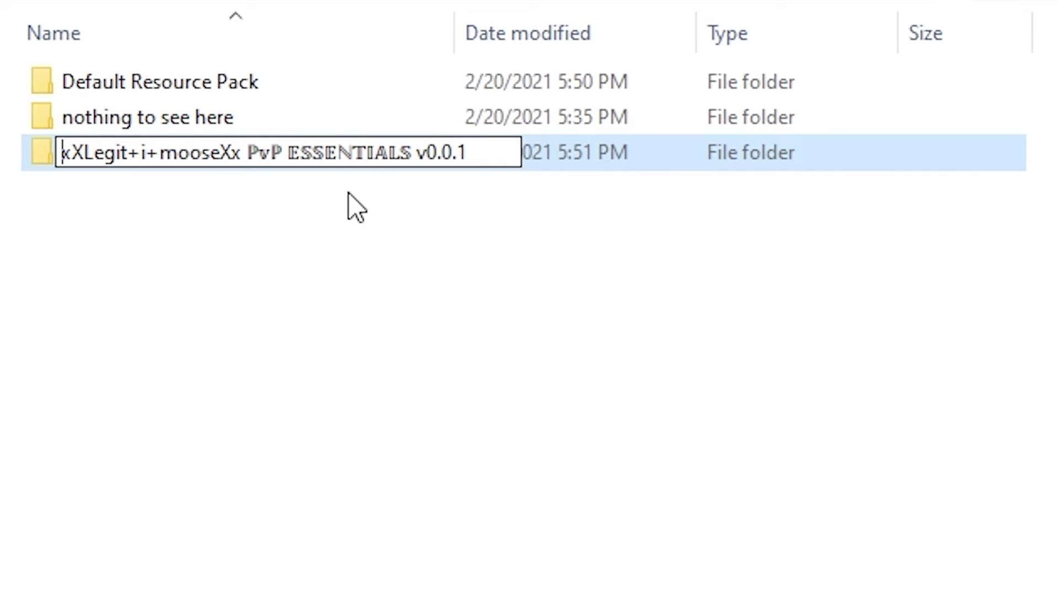
key(Right)
key(Right)
key(Right)
key(Right)
key(Right)
key(Right)
key(Right)
key(Right)
key(Right)
key(Right)
key(Right)
key(Right)
key(Right)
text(.bz)
key(Left)
text(i)
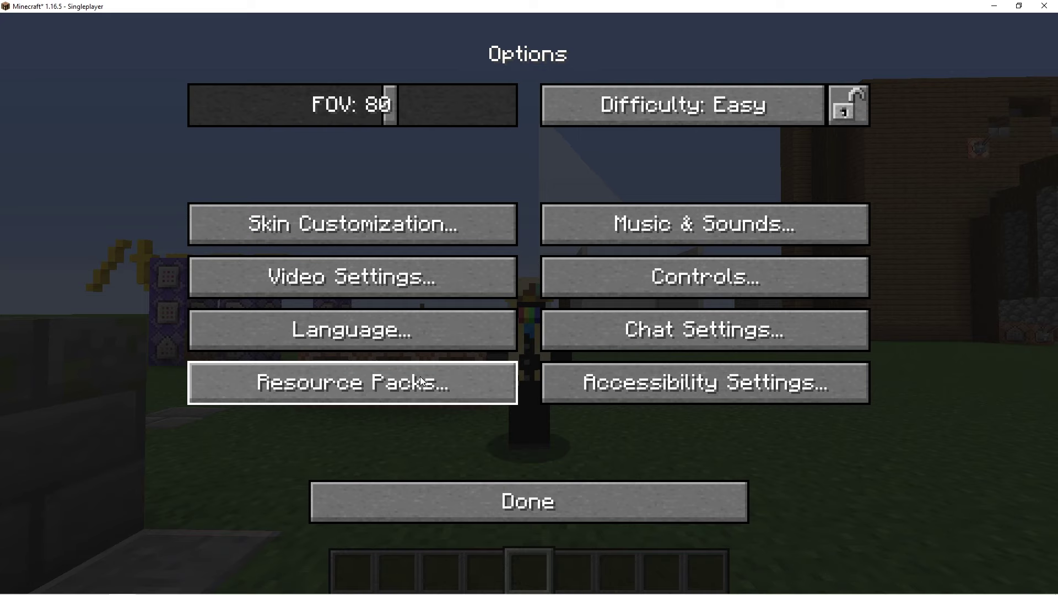
click(425, 382)
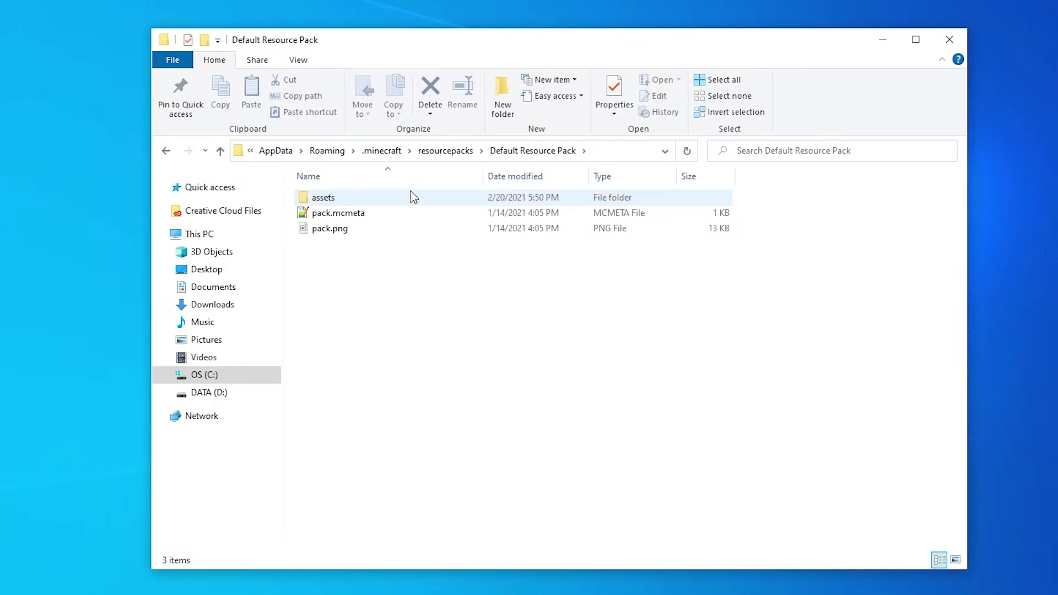
Step: Browse to assets\minecraft\textures\item and show the actions for diamond_sword.png
double_click(408, 202)
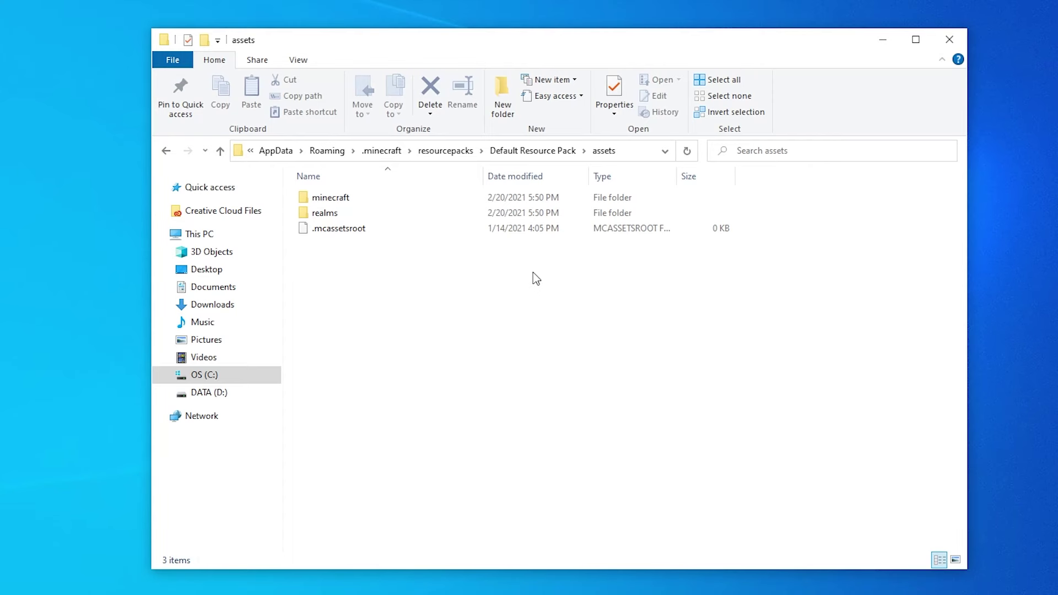
double_click(417, 198)
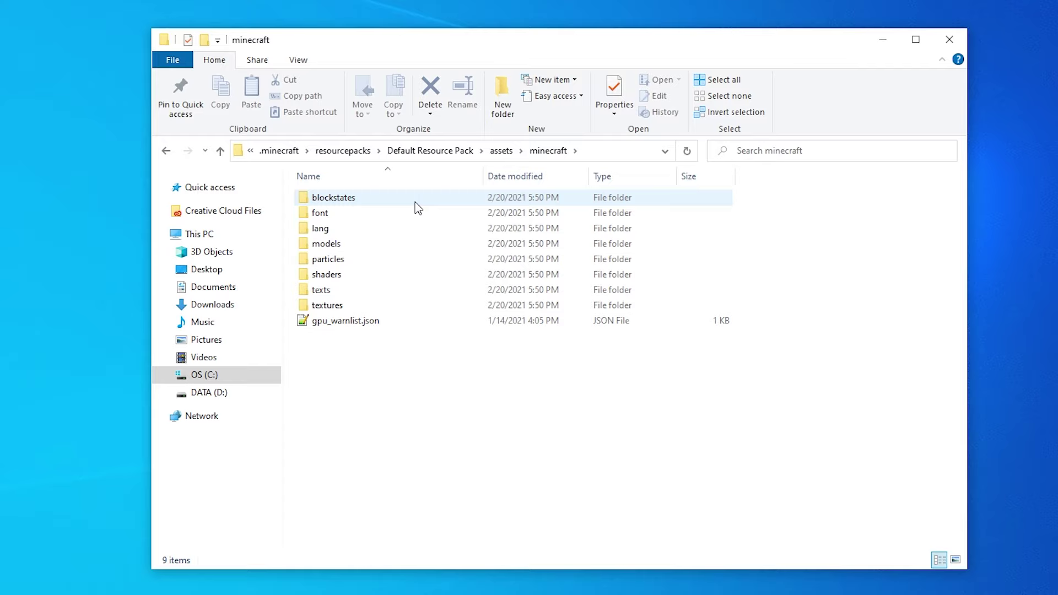
double_click(358, 304)
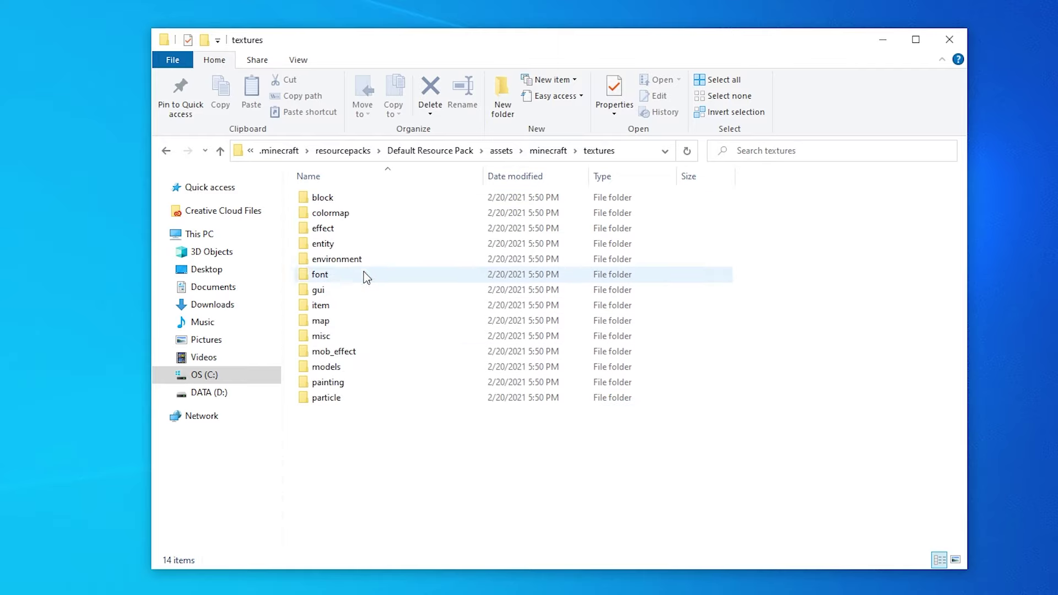
double_click(360, 305)
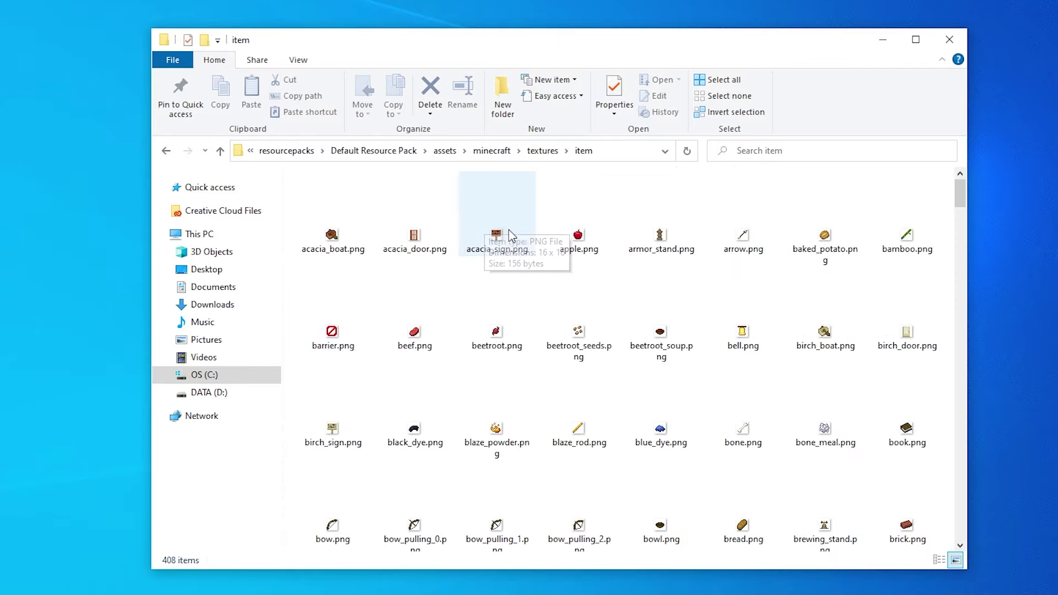
click(521, 252)
double_click(506, 240)
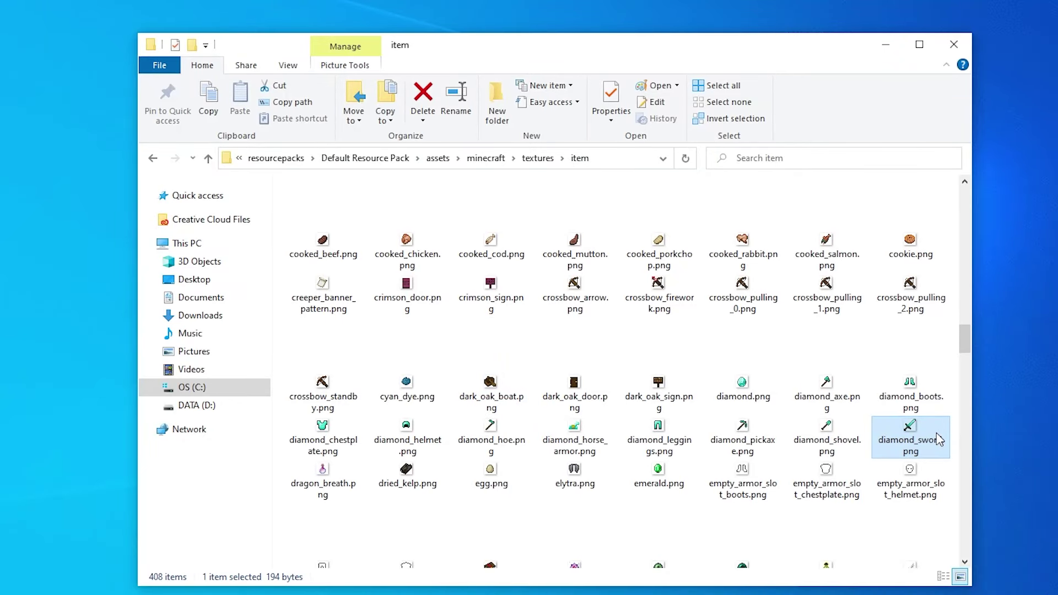
right_click(939, 439)
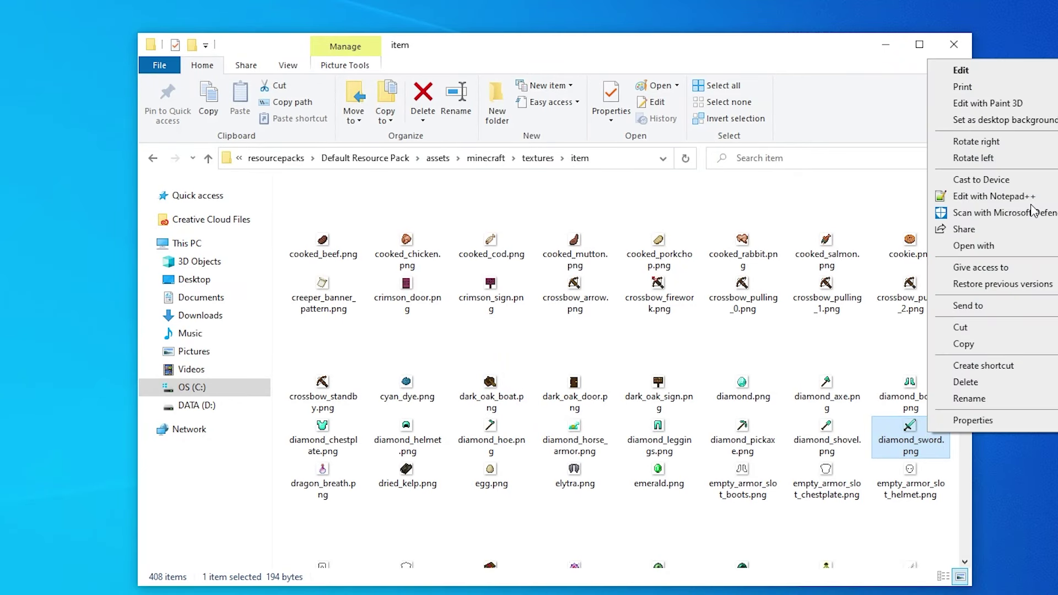
mouse_move(974, 246)
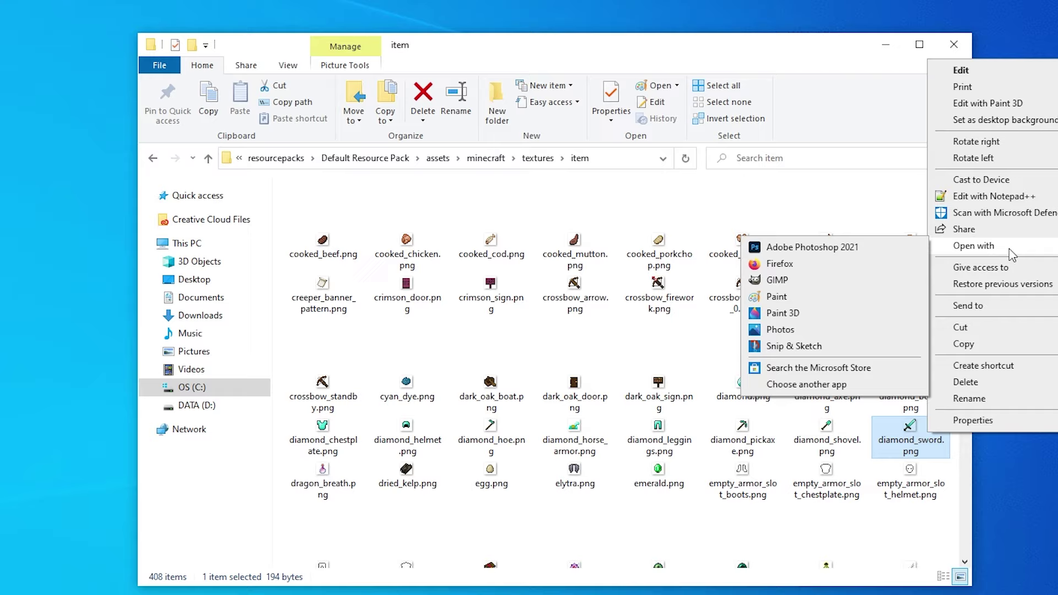
Step: Open diamond_sword.png in GIMP, undo a test stroke, and select the Pencil tool
click(817, 285)
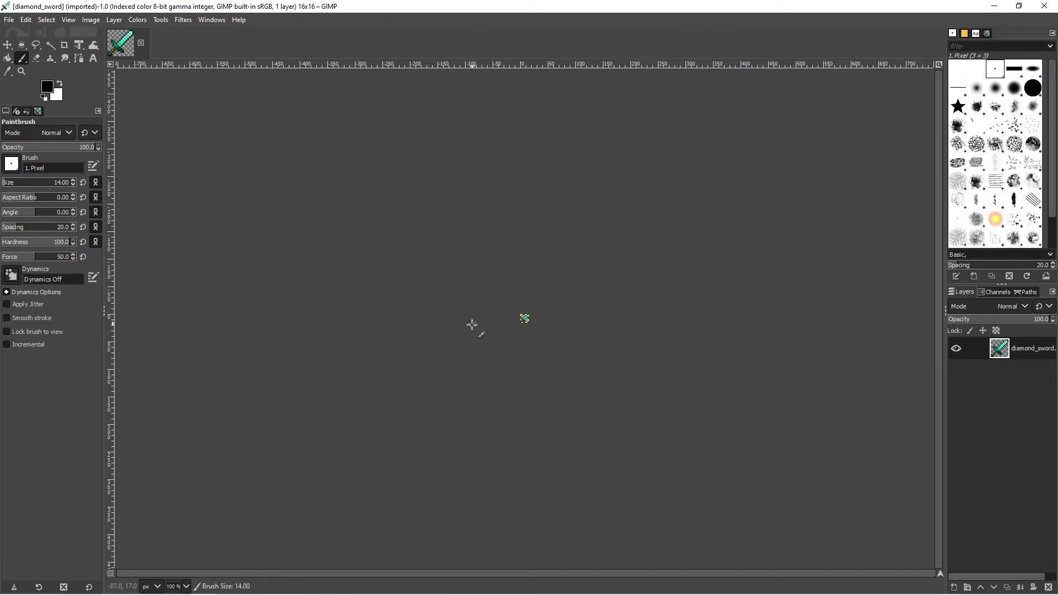
scroll(542, 330, up, 3)
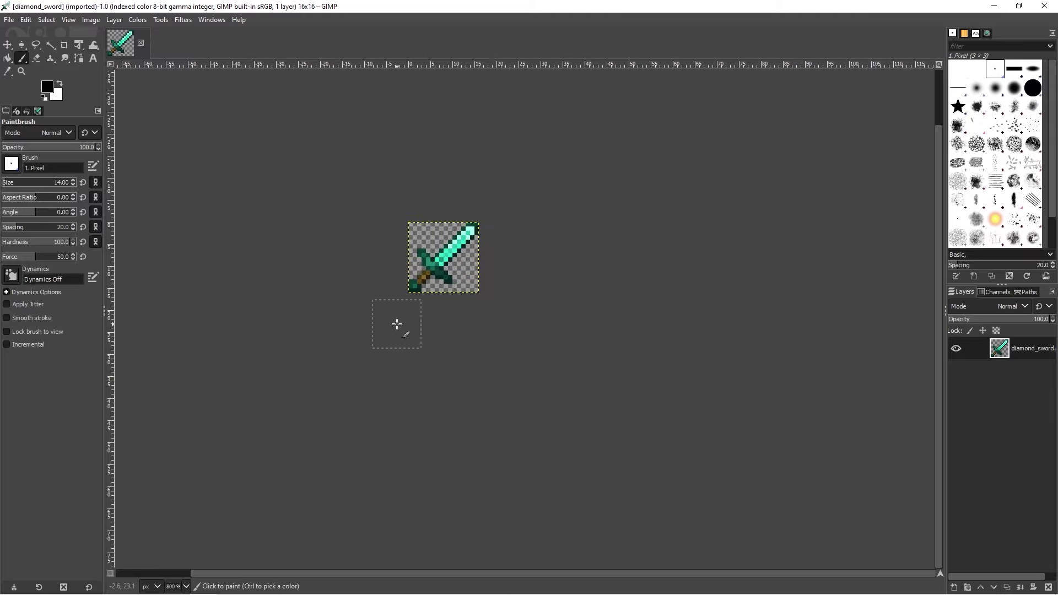
scroll(581, 280, up, 2)
scroll(504, 285, up, 2)
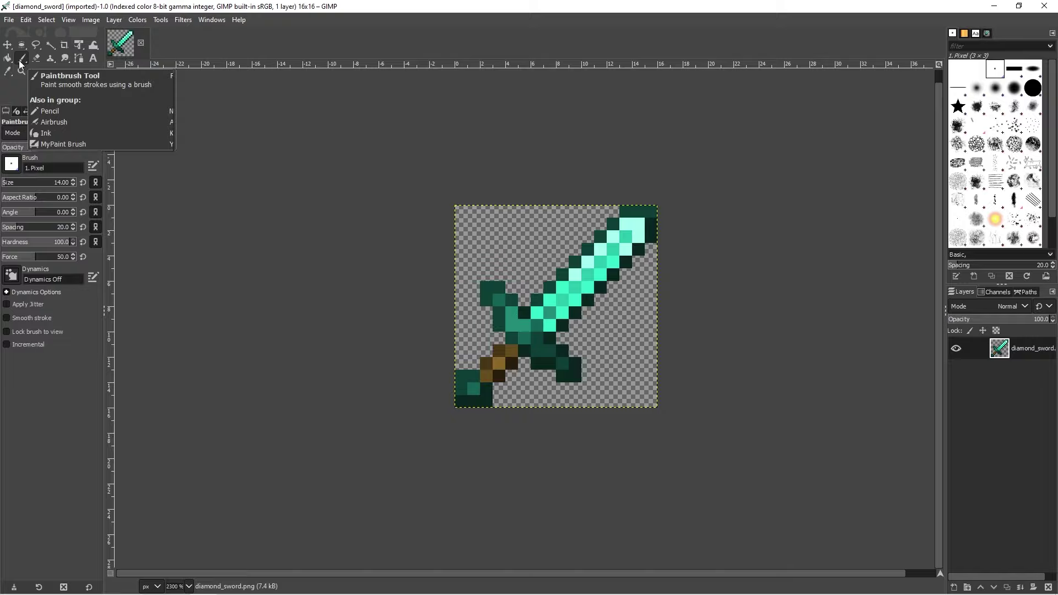
drag(538, 302, 637, 378)
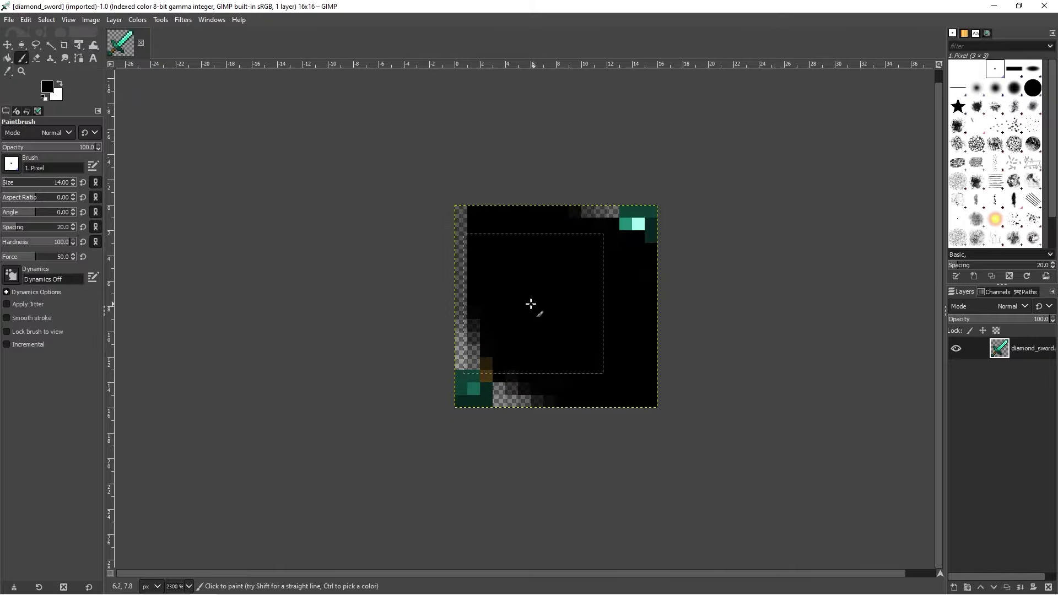
key(ctrl+z)
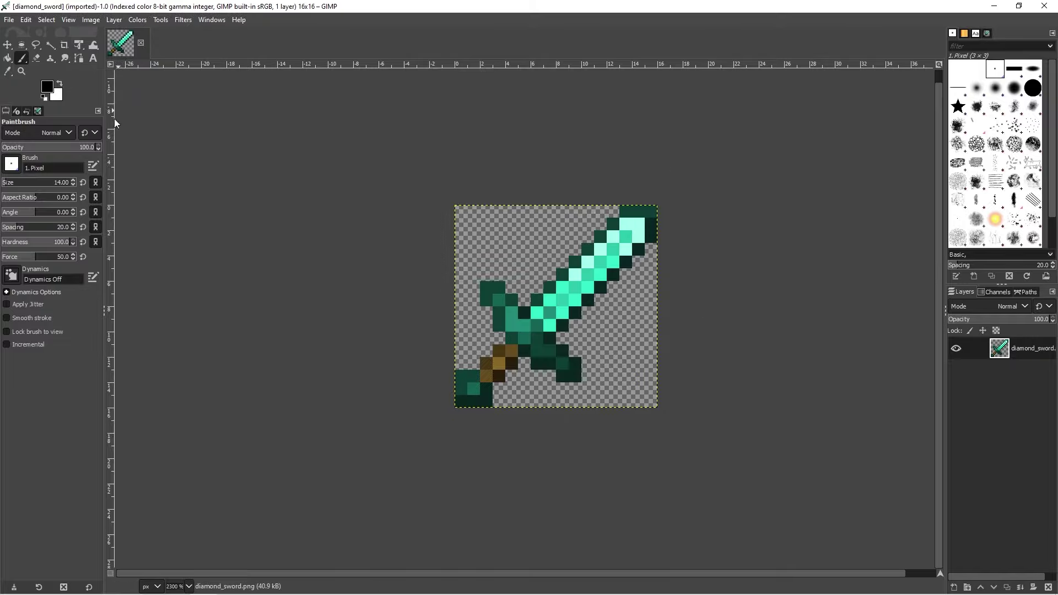
click(22, 59)
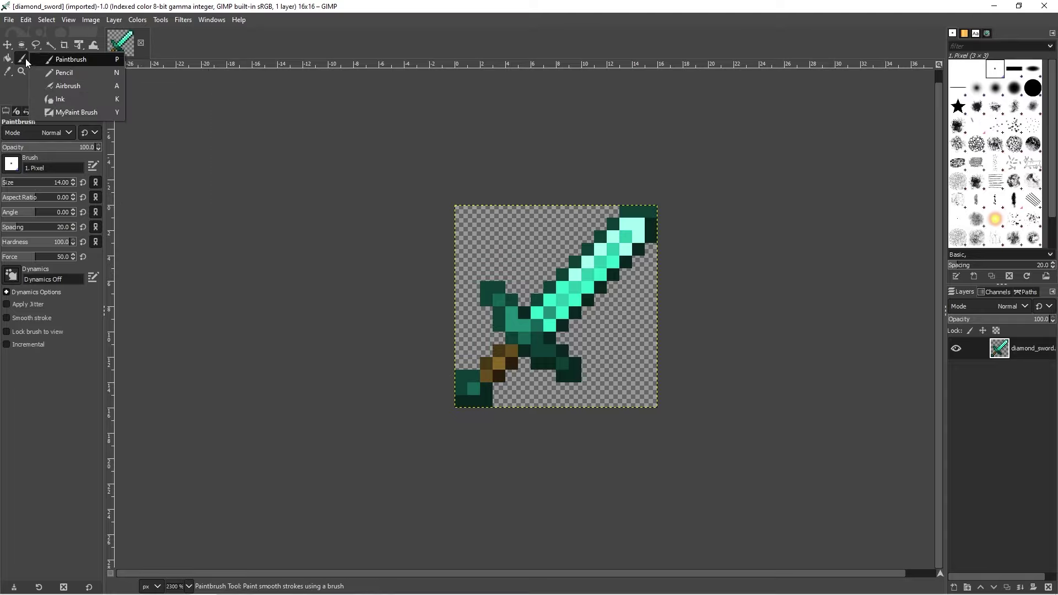
click(53, 73)
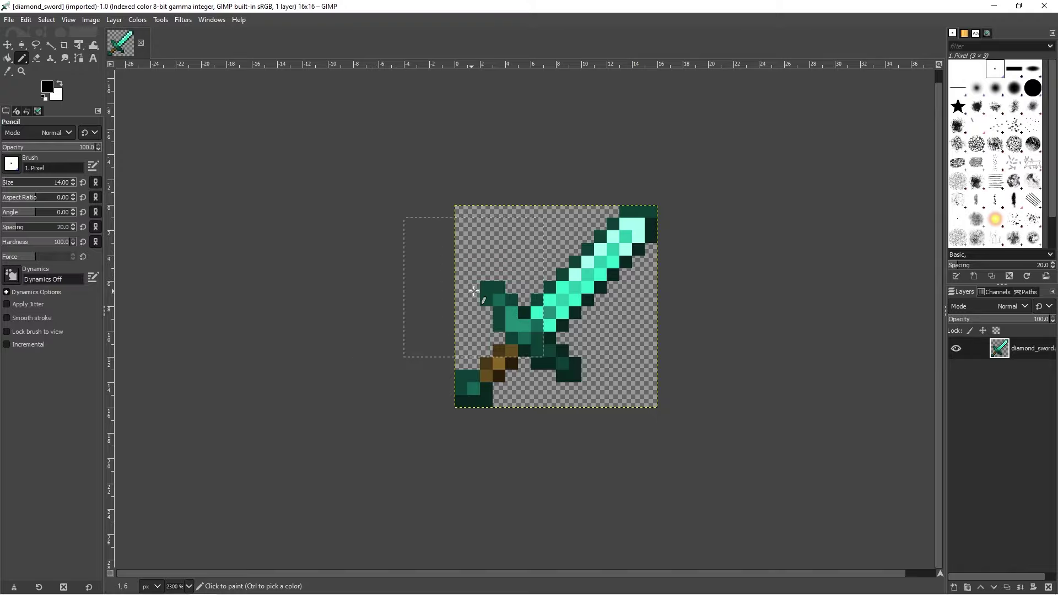
Step: Set the pencil to size 1 with a red foreground, then undo a test stroke
key(bracketleft)
key(bracketleft)
key(bracketleft)
key(bracketleft)
drag(26, 181, 9, 182)
click(47, 86)
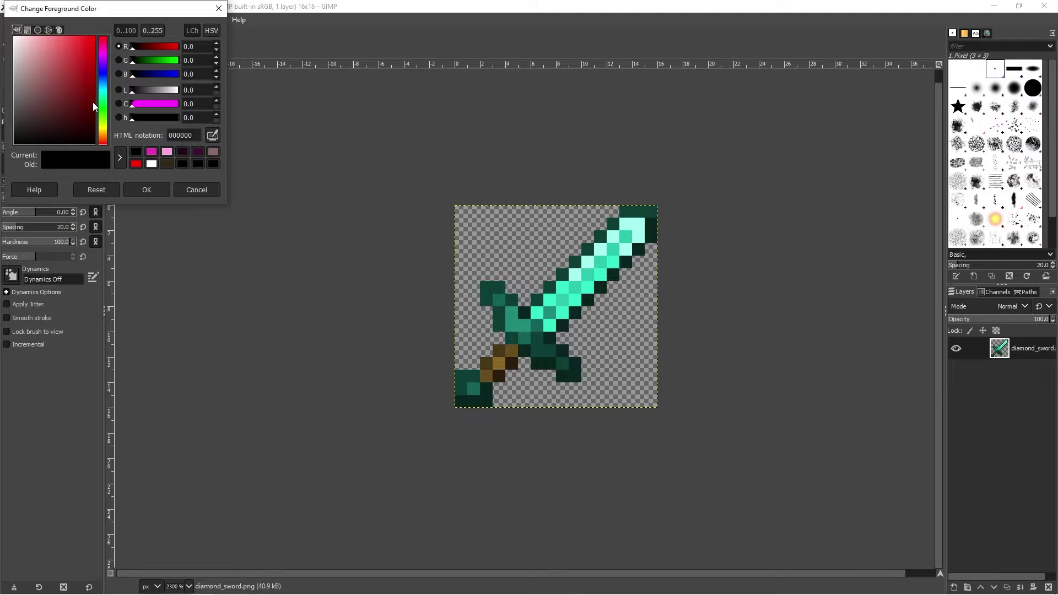
click(50, 108)
click(145, 188)
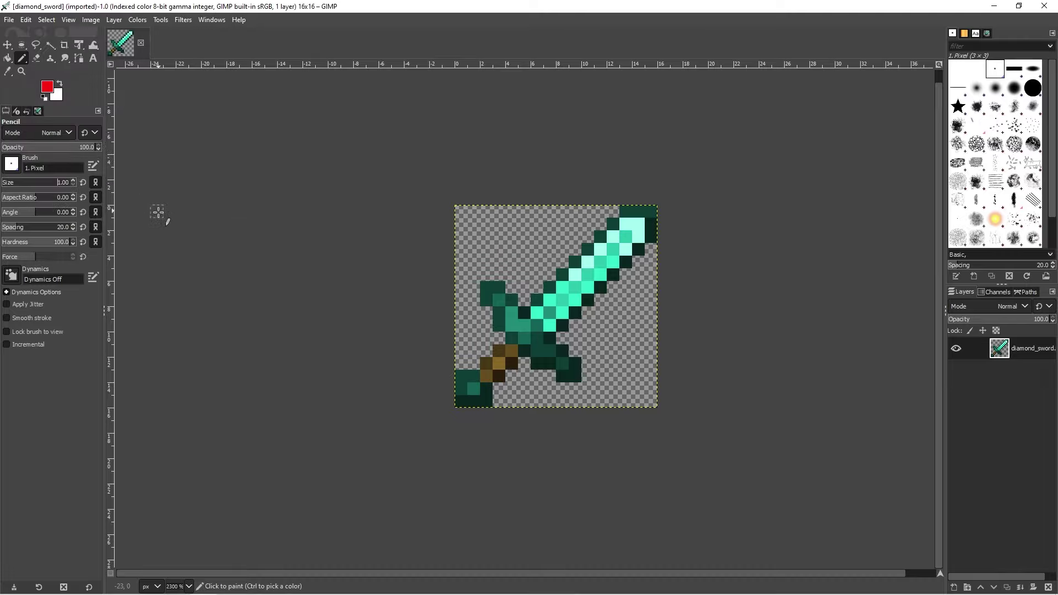
drag(511, 249, 554, 367)
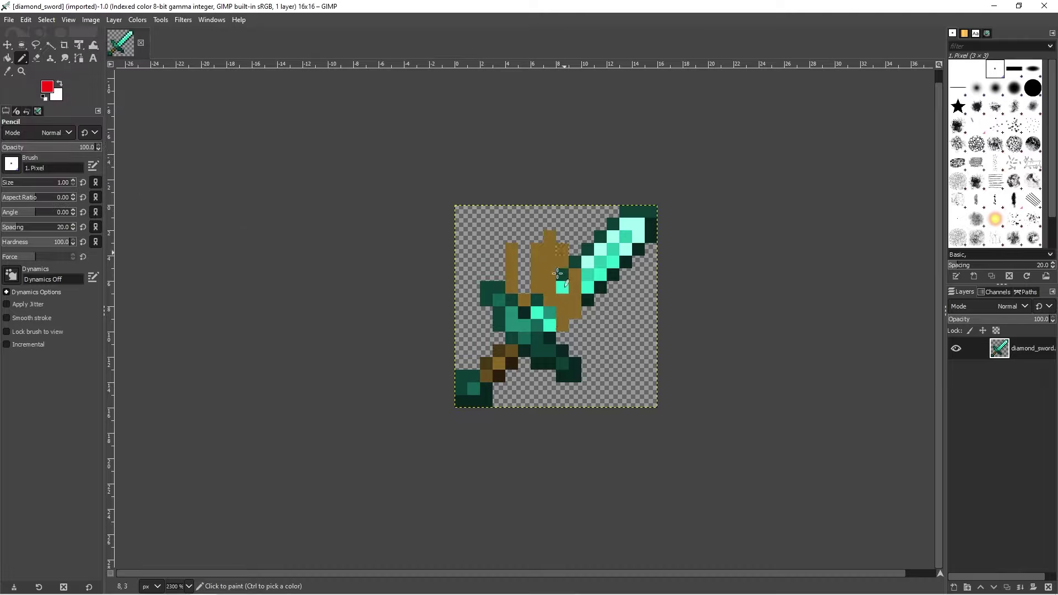
key(ctrl+z)
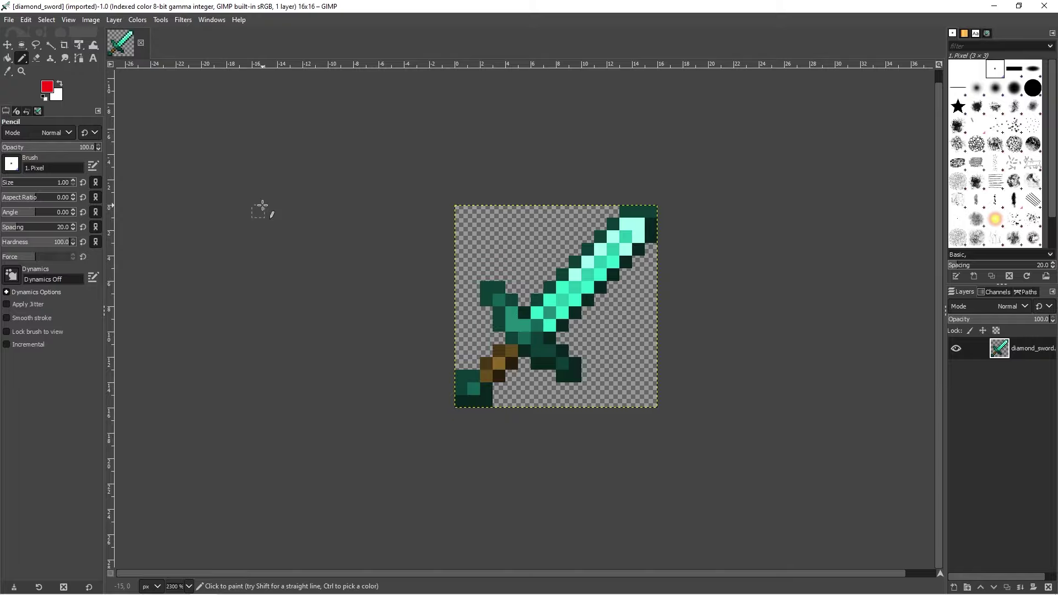
Step: Convert diamond_sword.png to RGB mode via Image > Mode, then undo a red test scribble
click(90, 20)
mouse_move(104, 55)
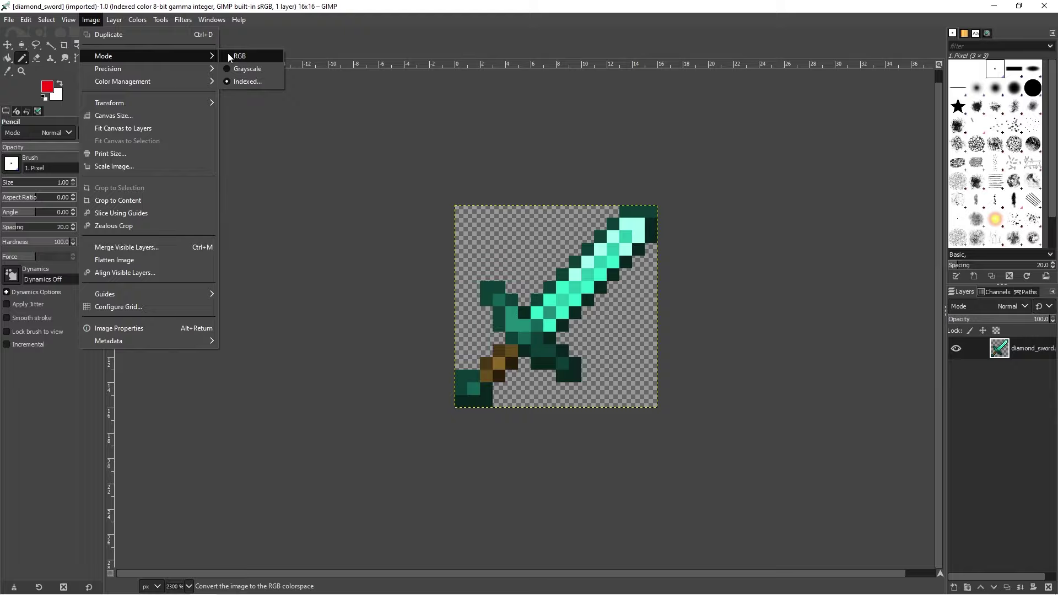
click(240, 56)
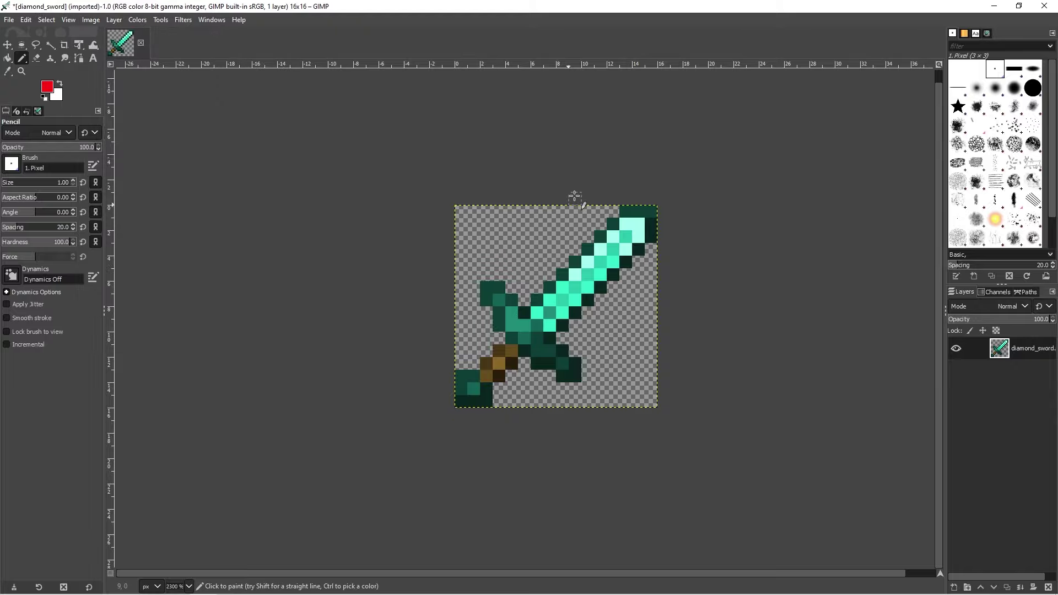
mouse_move(575, 197)
mouse_down()
mouse_move(579, 297)
mouse_move(550, 311)
mouse_move(546, 340)
mouse_up()
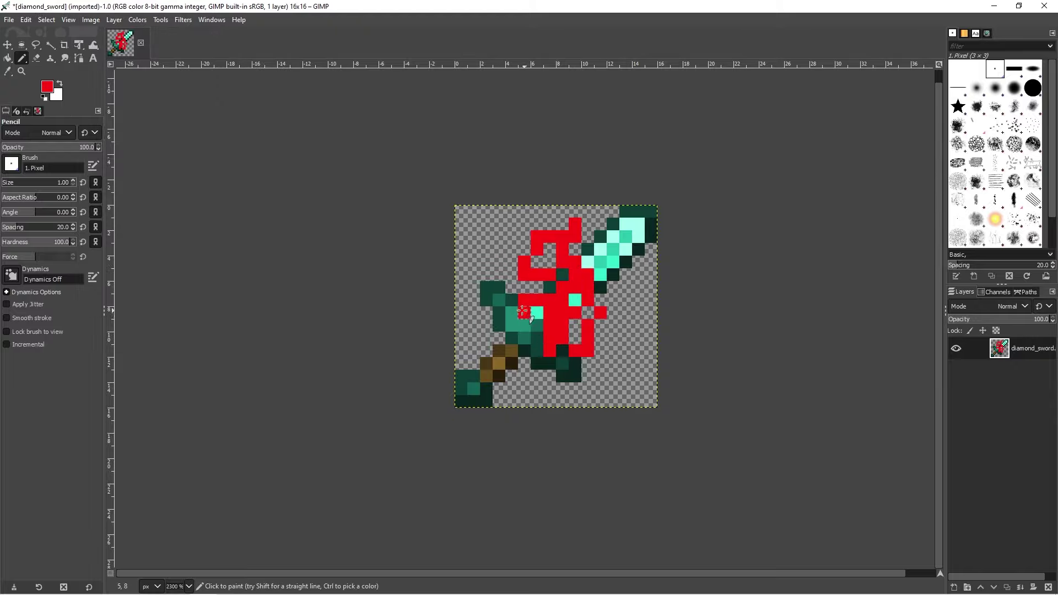
key(ctrl+z)
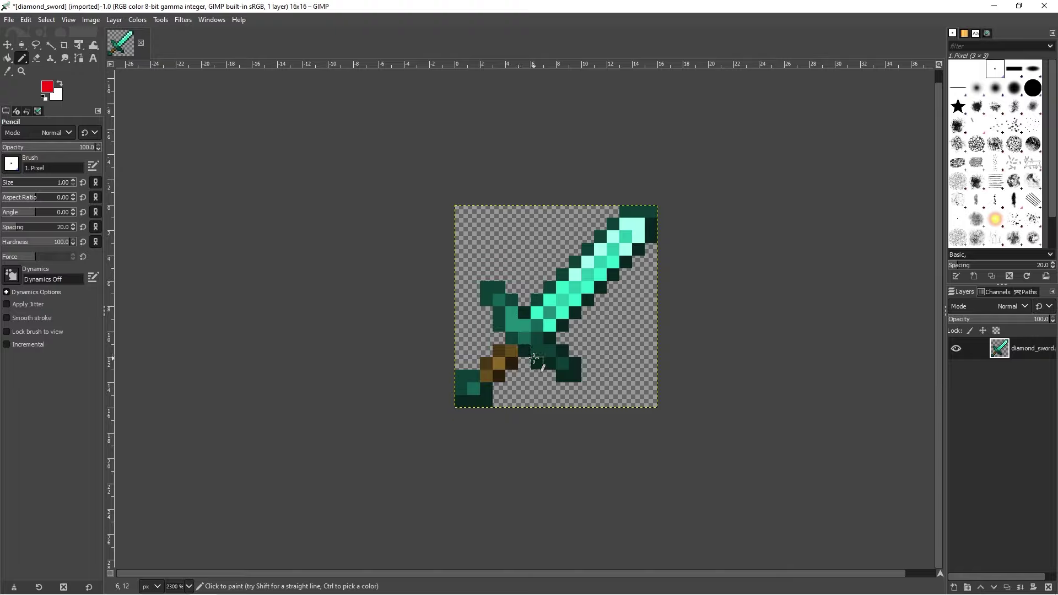
Step: Shift the sword's cyan tones to hue about 126 in Hue-Saturation, turning it magenta
click(137, 20)
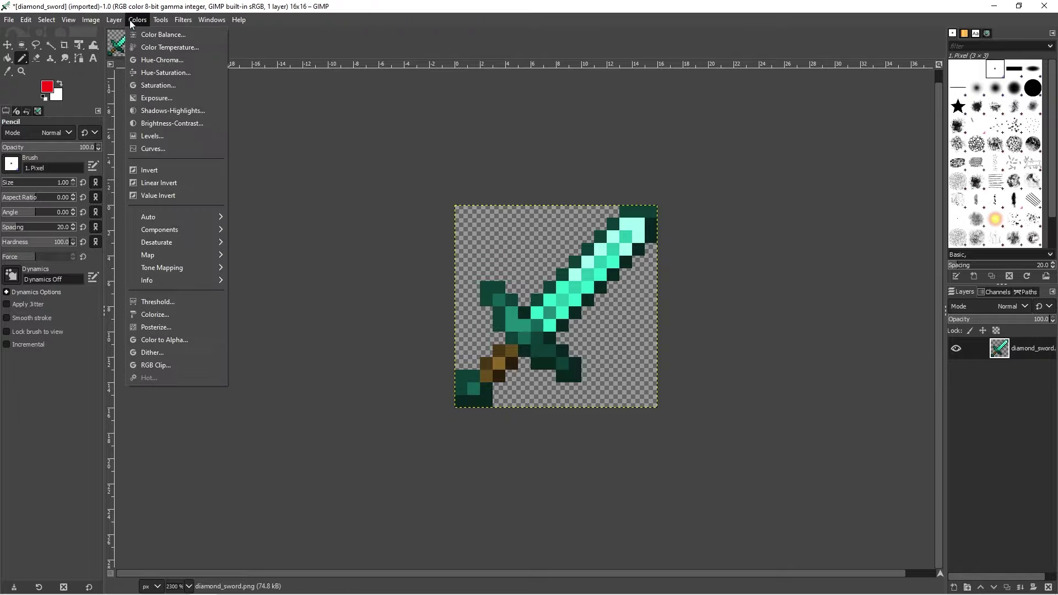
click(161, 62)
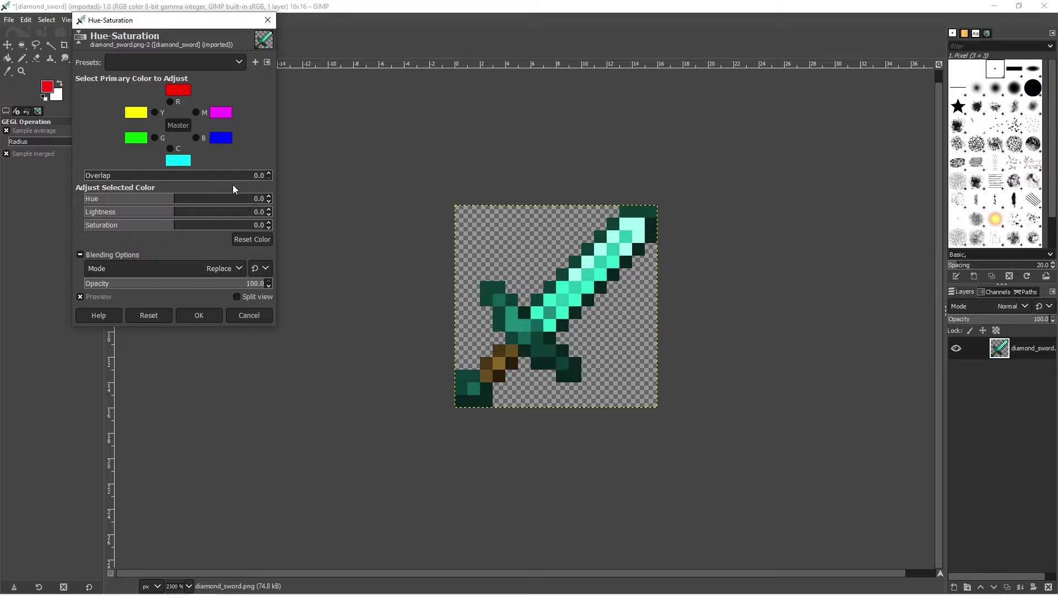
click(171, 148)
mouse_move(174, 199)
mouse_down()
mouse_move(157, 199)
mouse_move(212, 199)
mouse_up()
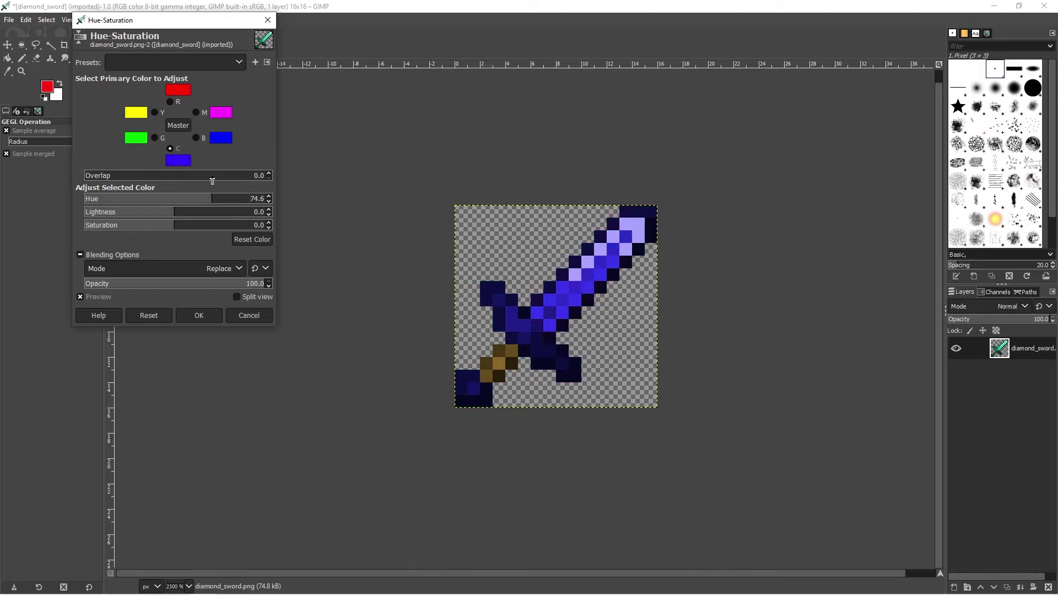
drag(213, 199, 239, 199)
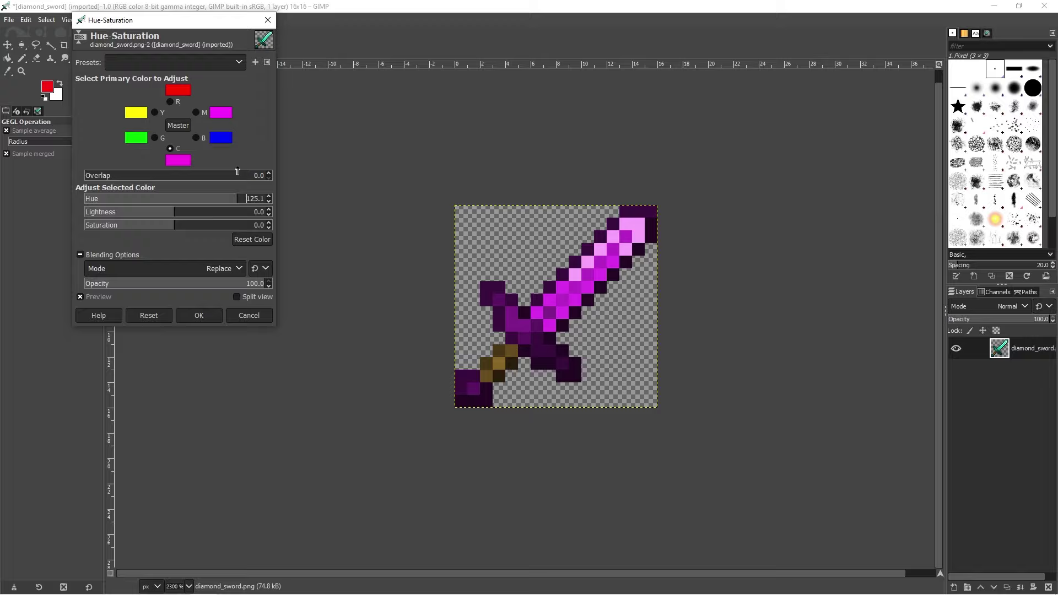
click(206, 315)
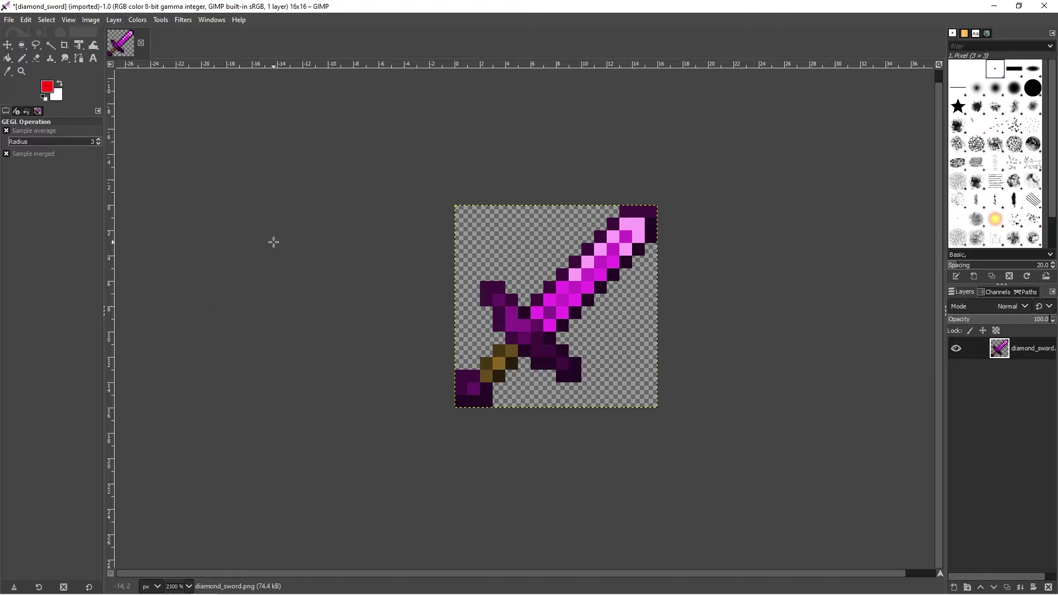
Step: Erase the sword tip's top-right pixels and paint dark purple outline pixels along the tip
key(shift+e)
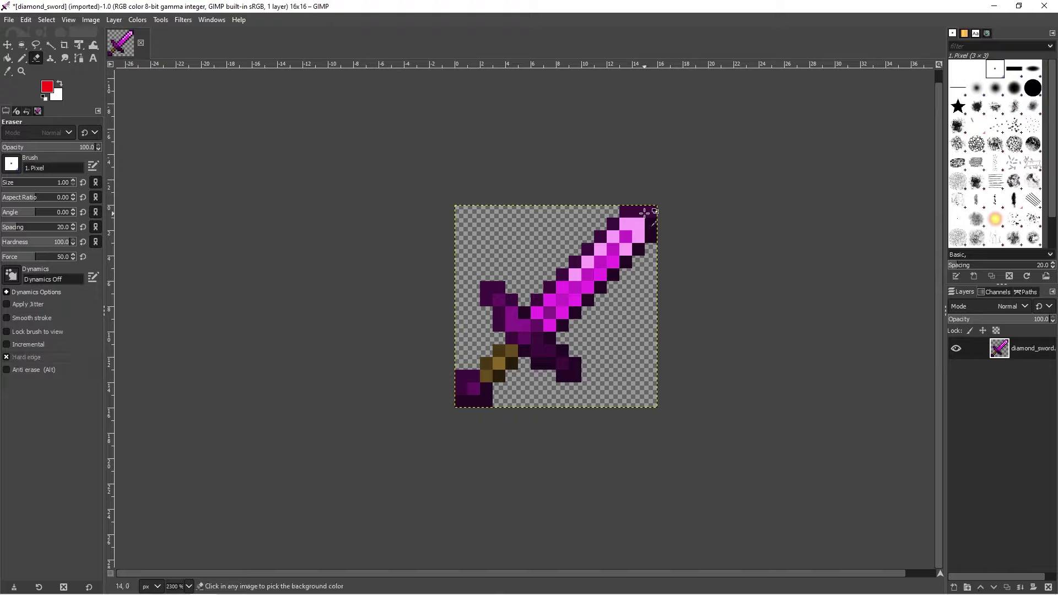
drag(647, 231, 639, 240)
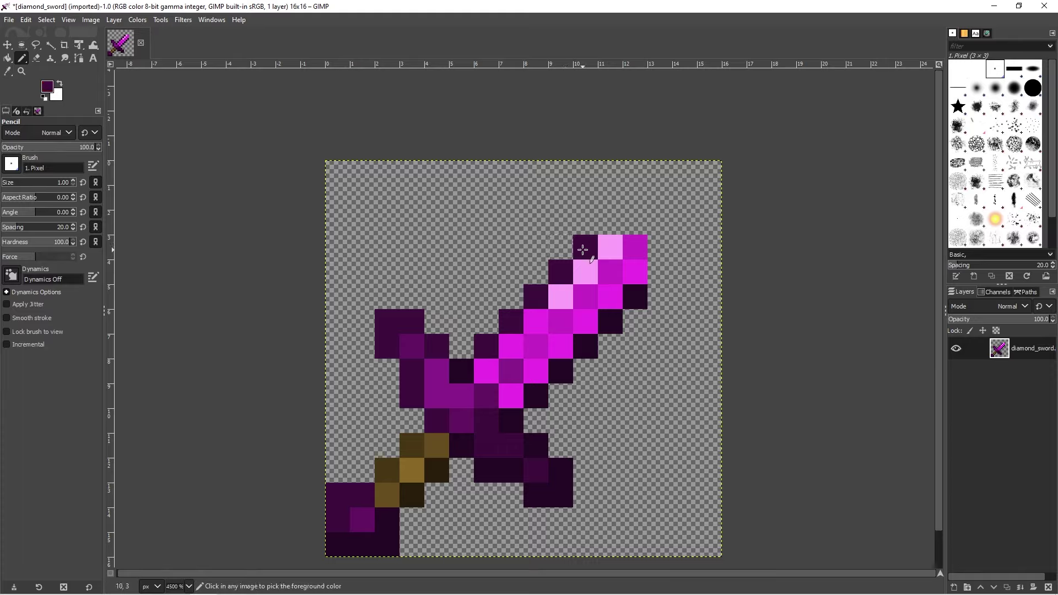
drag(587, 249, 631, 273)
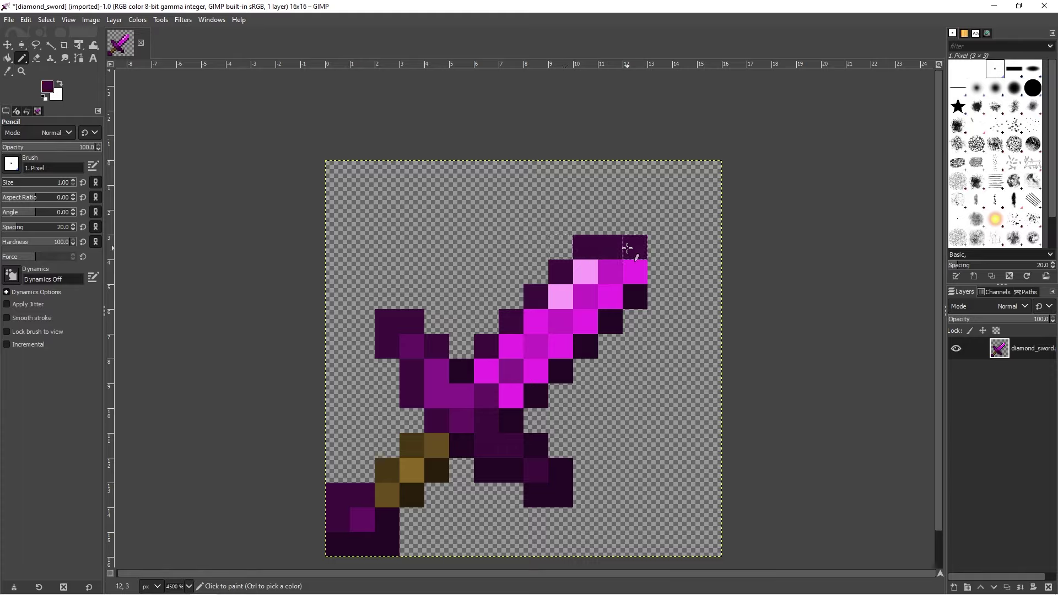
click(632, 286)
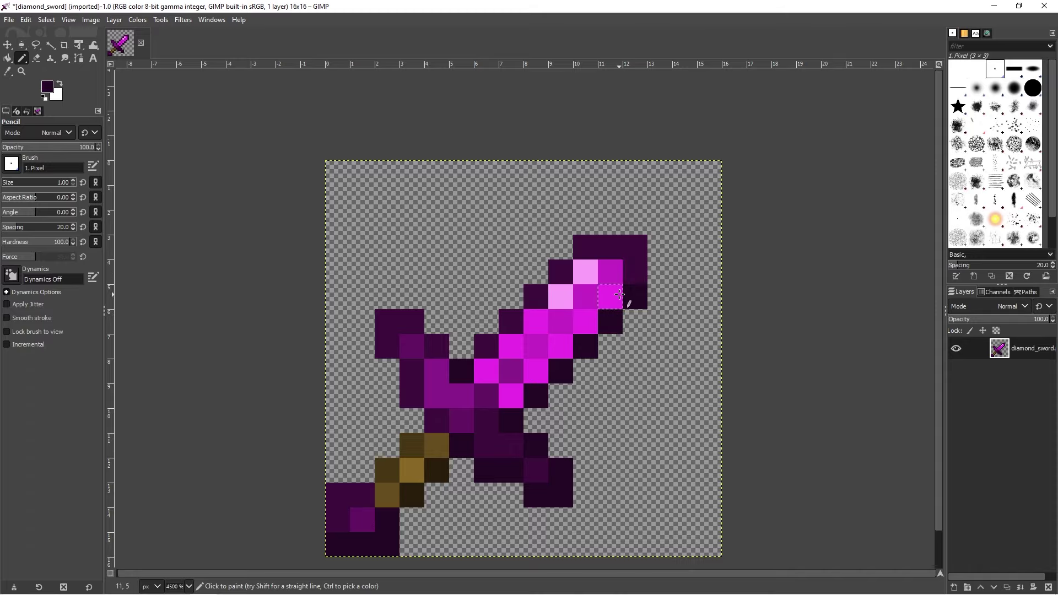
scroll(626, 298, down, 1)
click(614, 286)
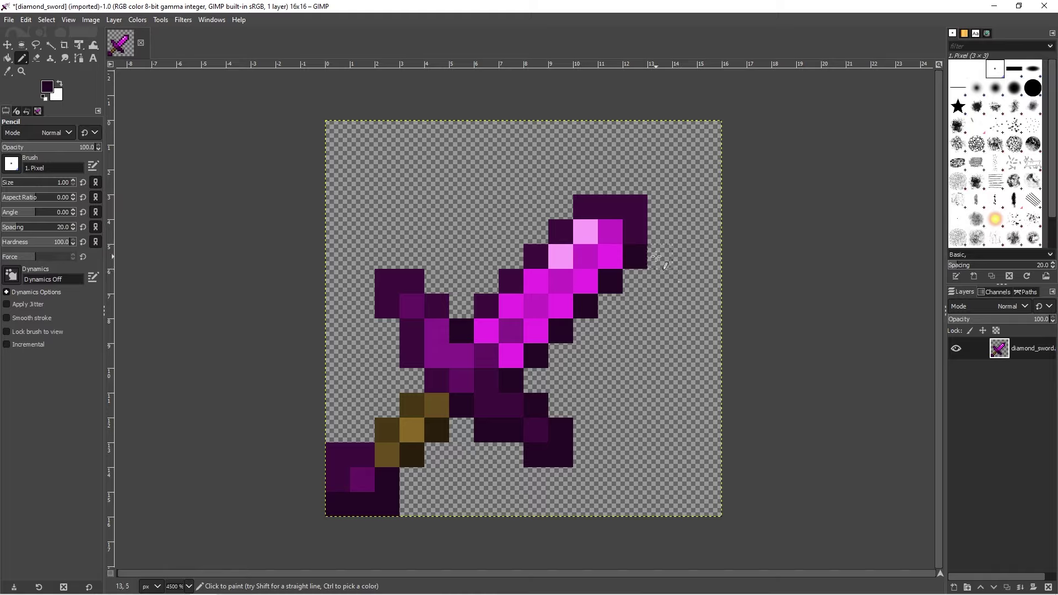
Step: Undo the last pixel, then erase the blade tip, guard and pommel pixels
key(ctrl+z)
key(shift+e)
drag(566, 447, 537, 430)
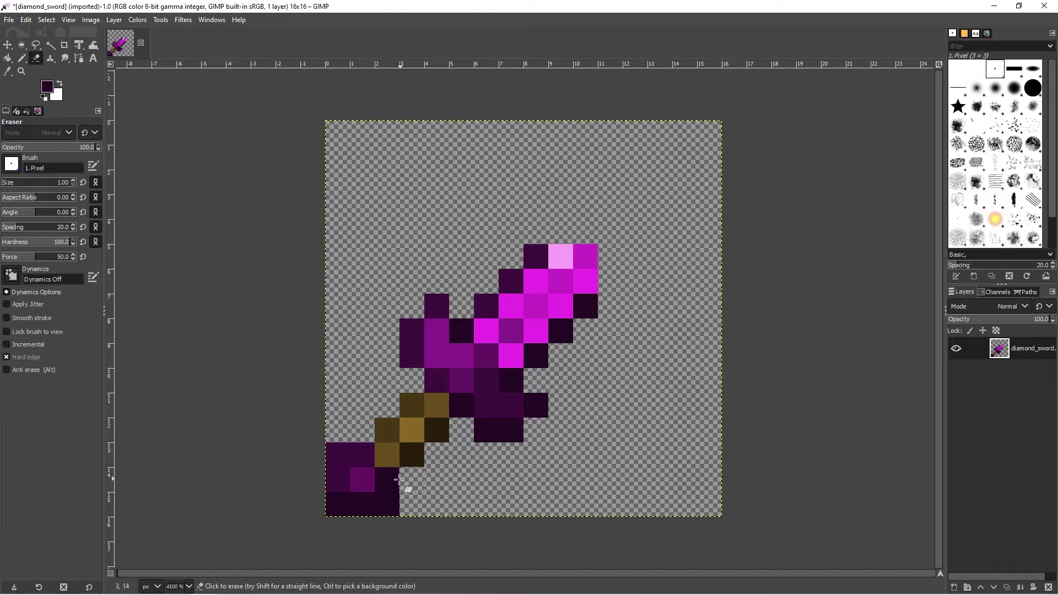
mouse_move(400, 480)
mouse_down()
mouse_move(347, 450)
mouse_move(341, 478)
mouse_move(364, 508)
mouse_move(395, 496)
mouse_move(394, 464)
mouse_up()
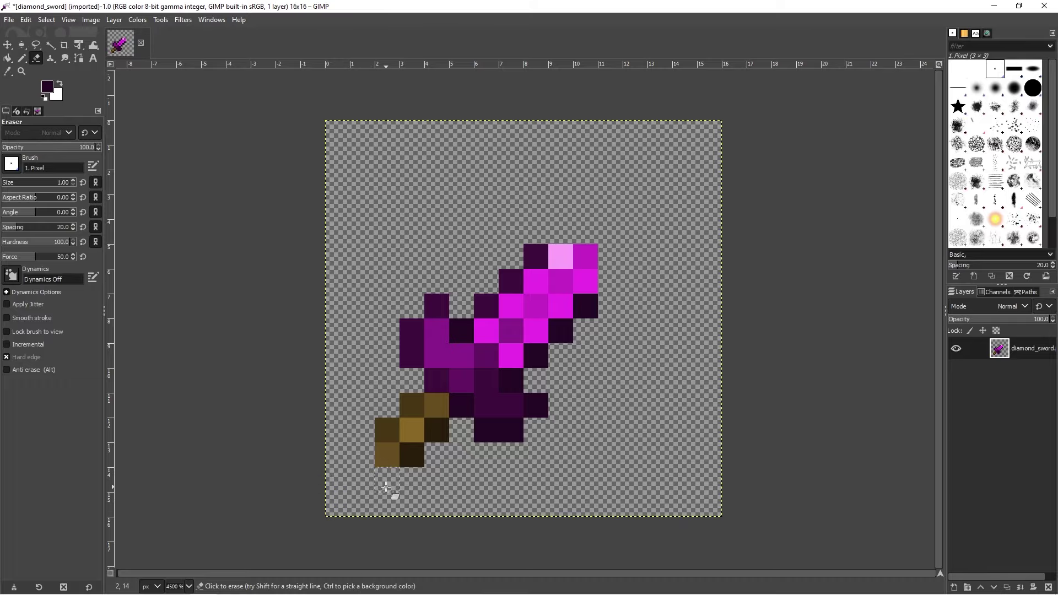
key(Delete)
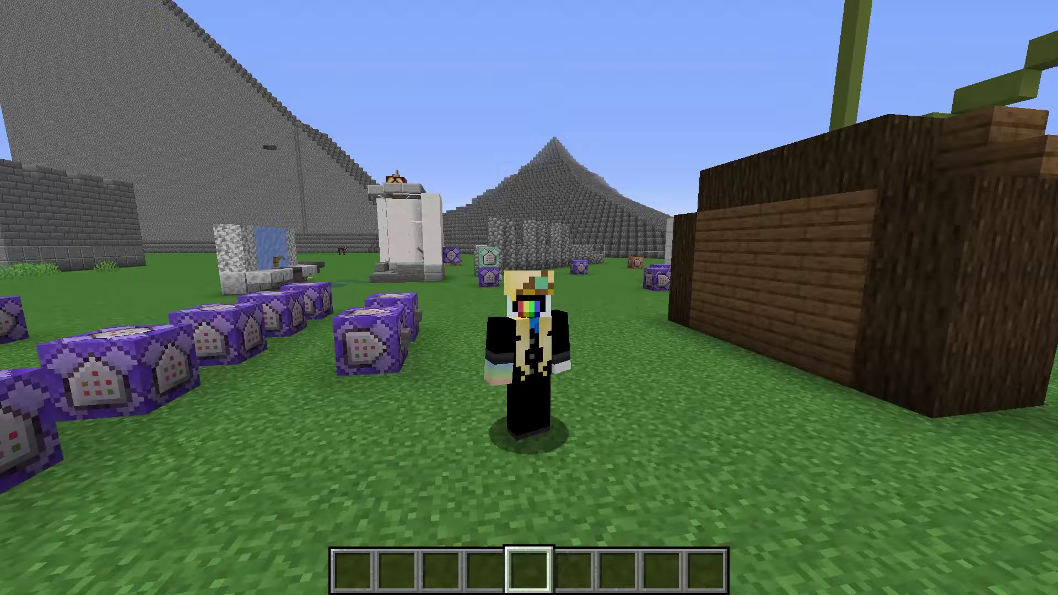
key(w)
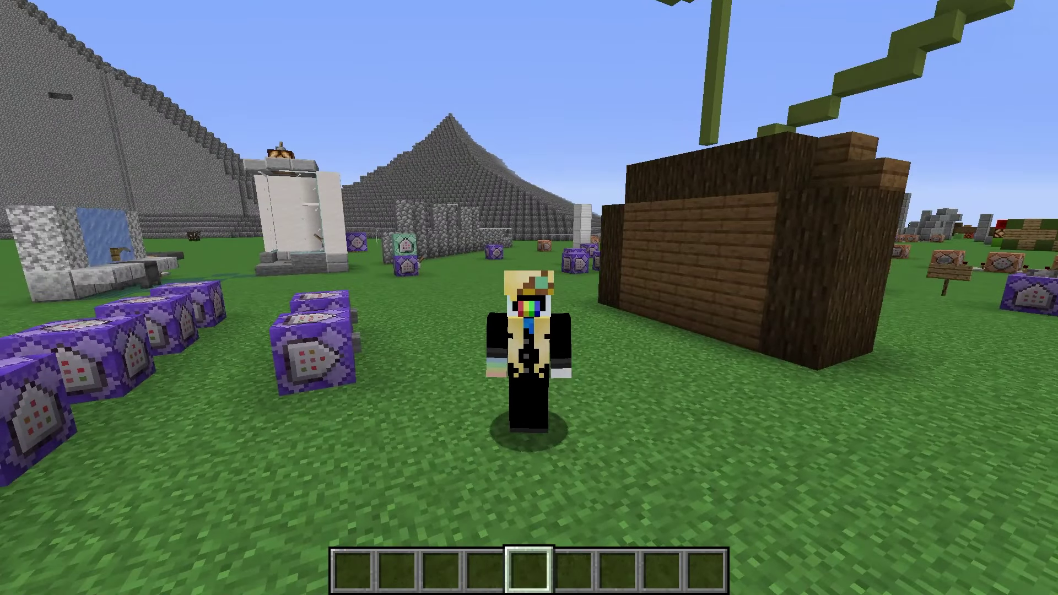
key(w)
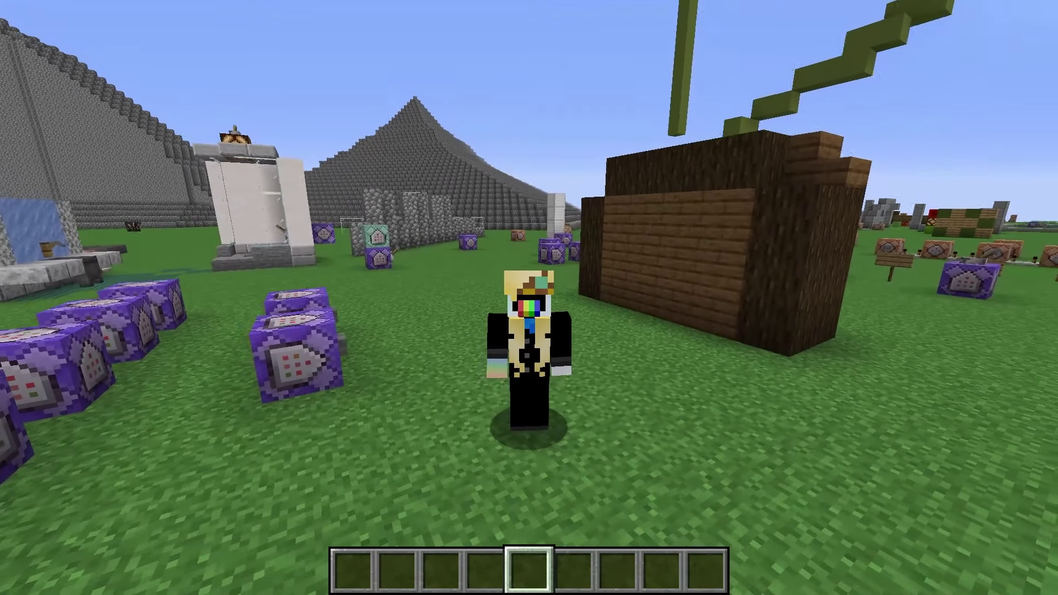
key(w)
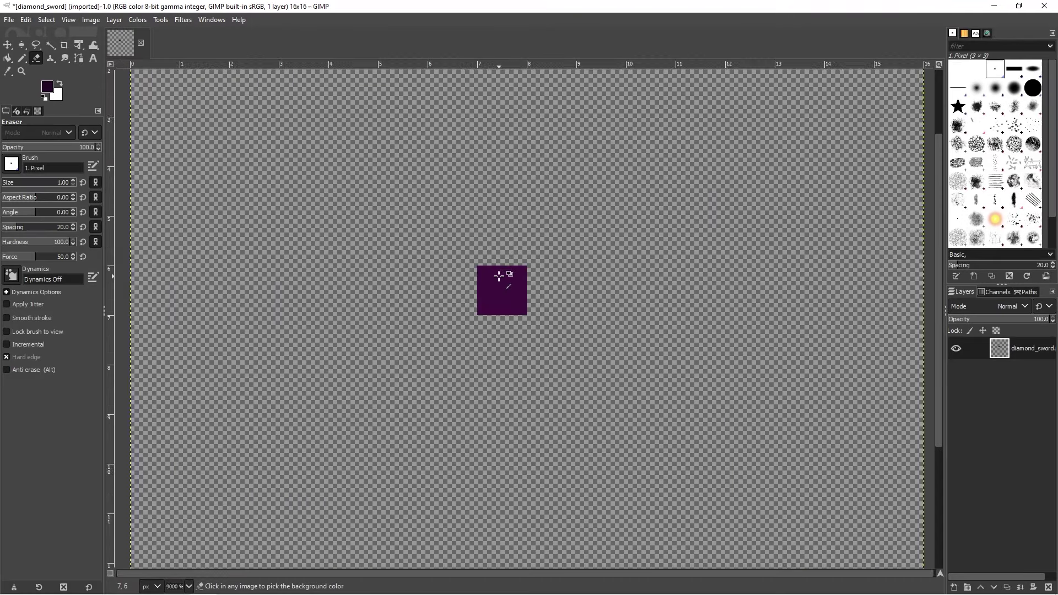
scroll(498, 275, up, 3)
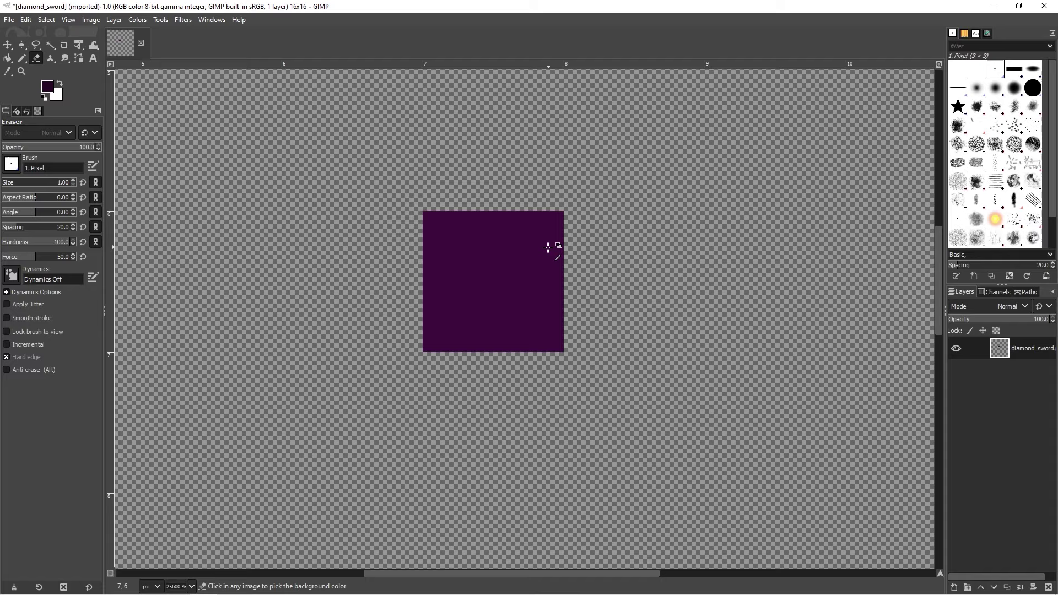
Step: Pan the view down and darken one magenta pixel in the blade centre to dark purple
middle_click(537, 264)
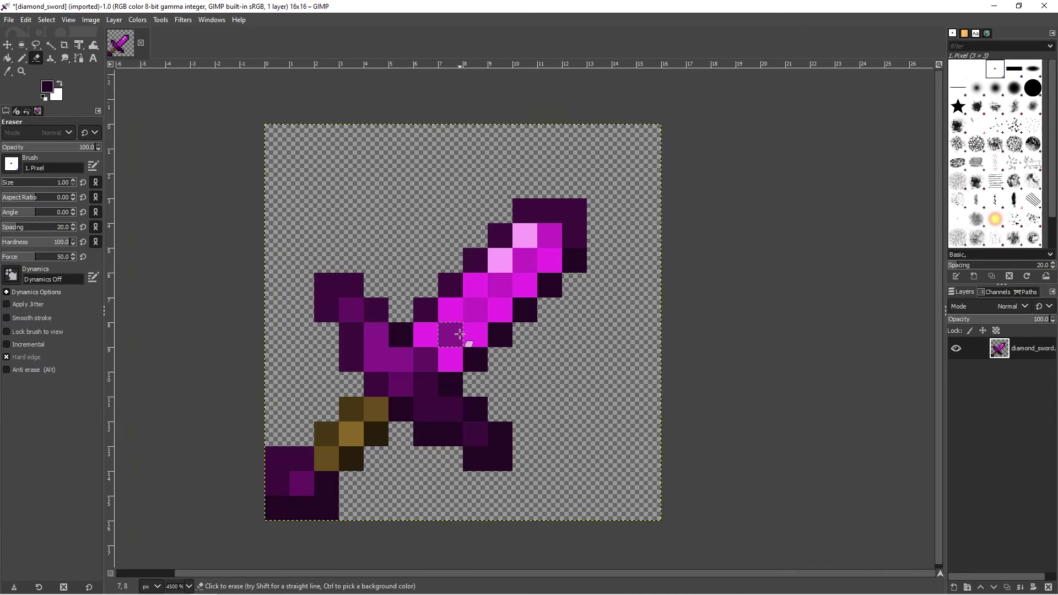
click(451, 335)
Step: Overwrite diamond_sword.png with the edited image instead of saving a project file
key(ctrl+s)
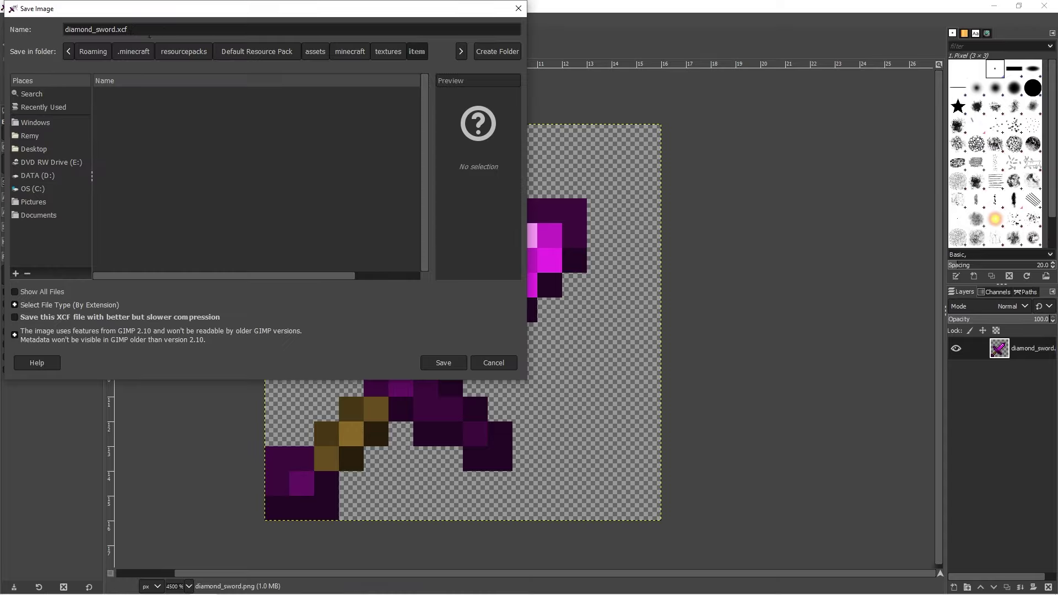
key(Escape)
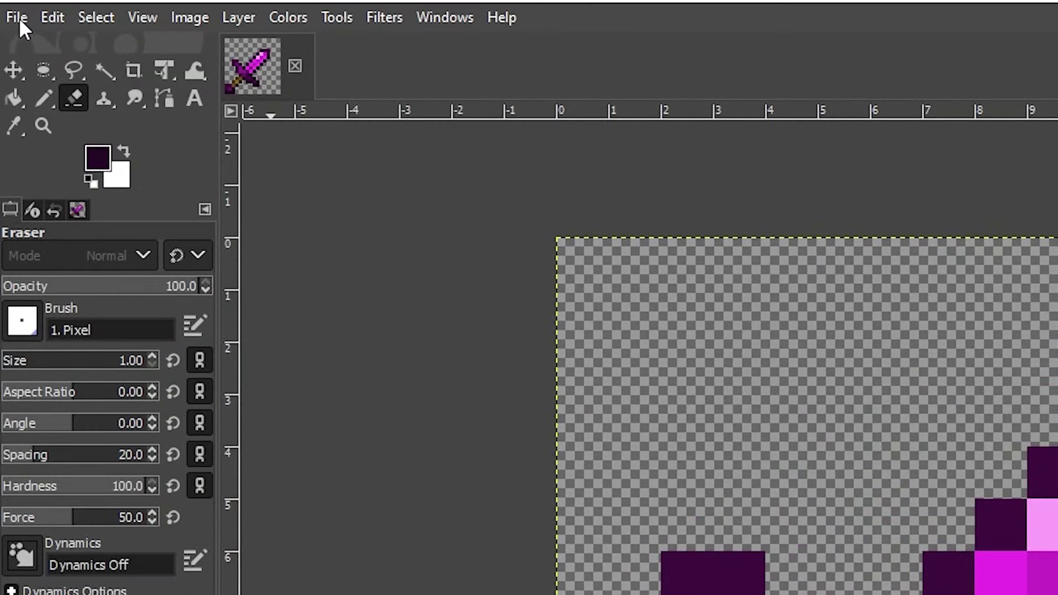
click(16, 16)
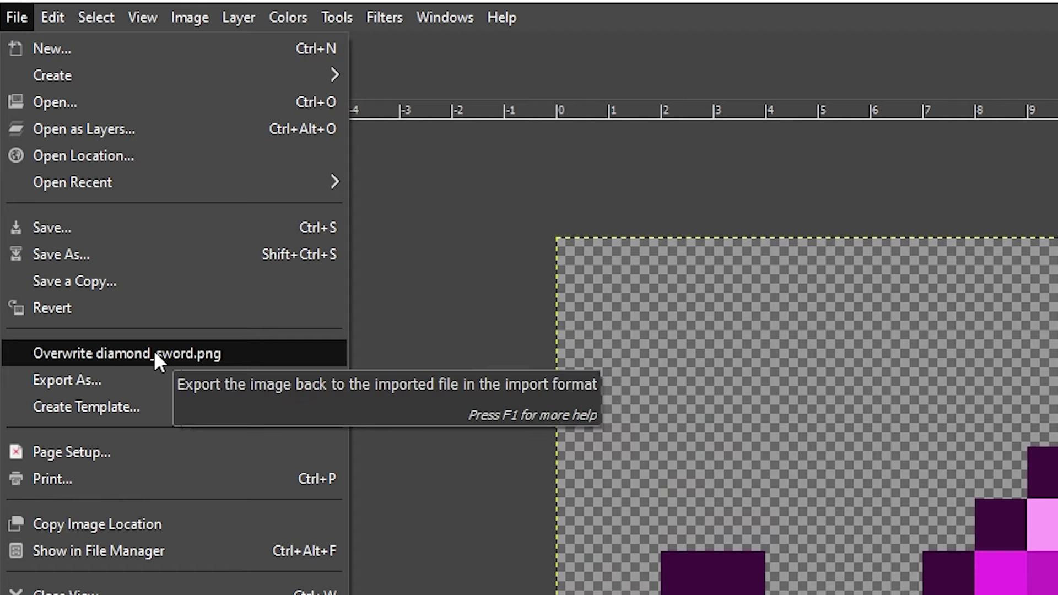
click(154, 350)
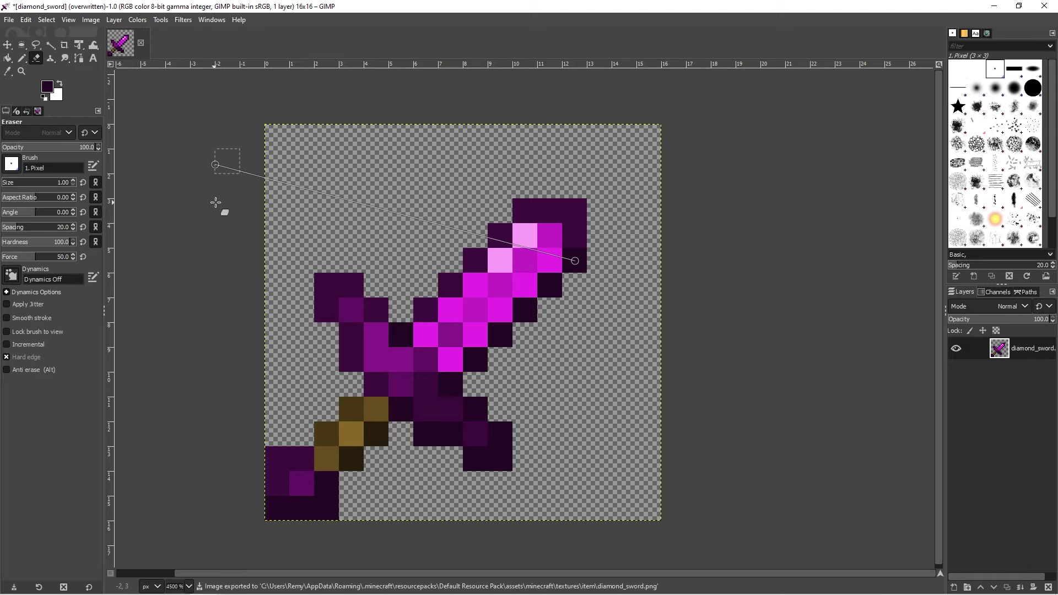
Step: Export the image as PNG, replacing the existing diamond_sword.png
key(ctrl+shift+e)
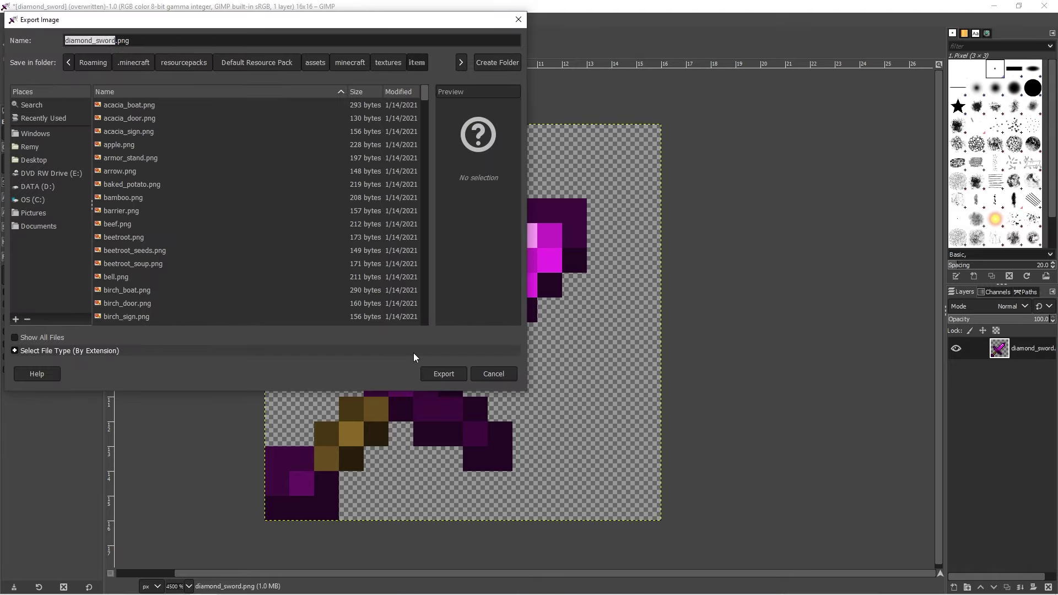
key(Return)
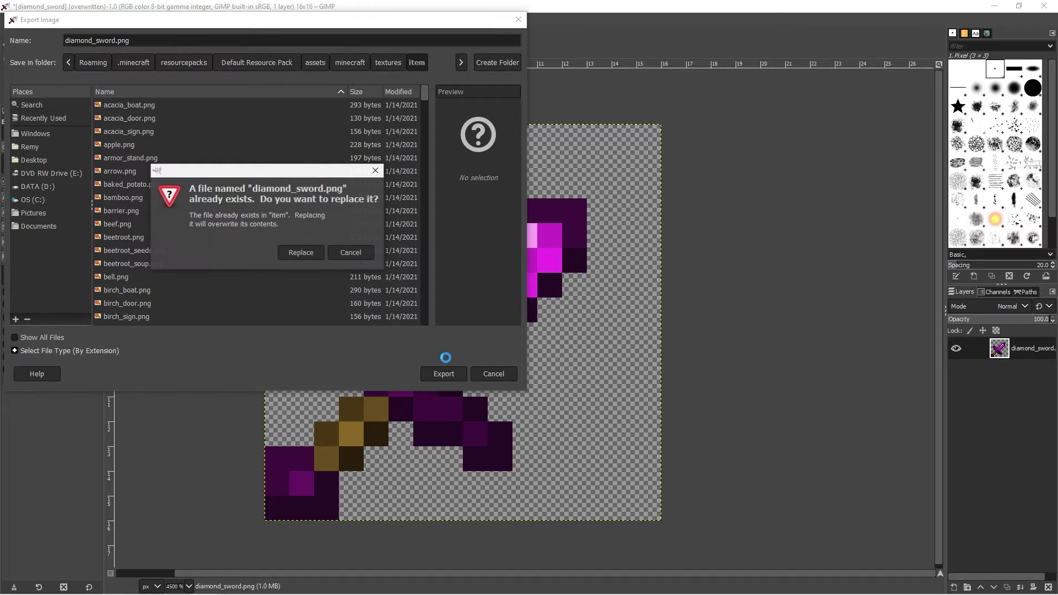
key(Return)
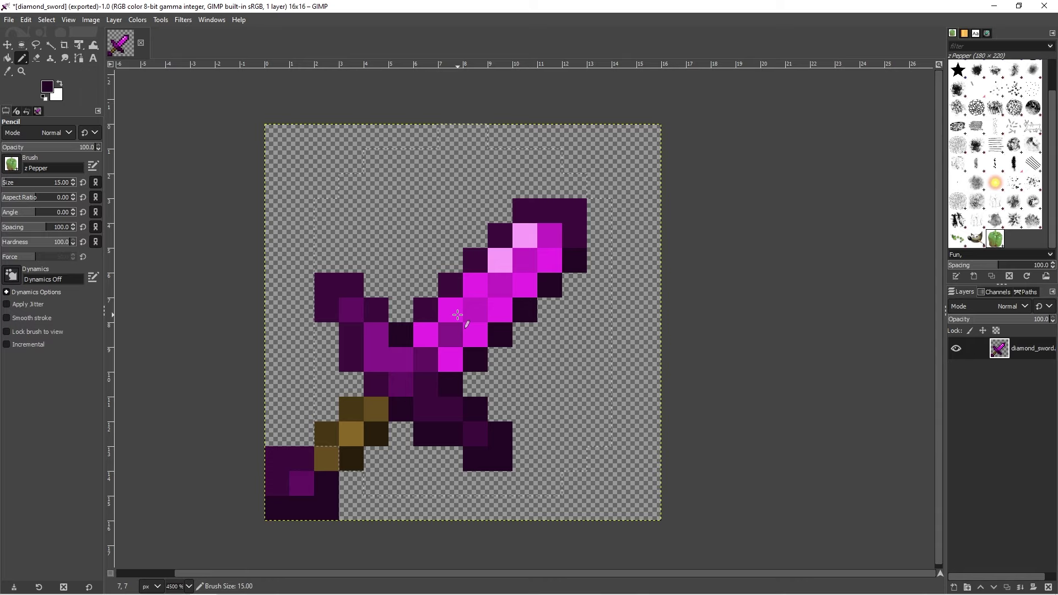
Step: Stamp large green Pepper brush marks across the sword texture
click(458, 315)
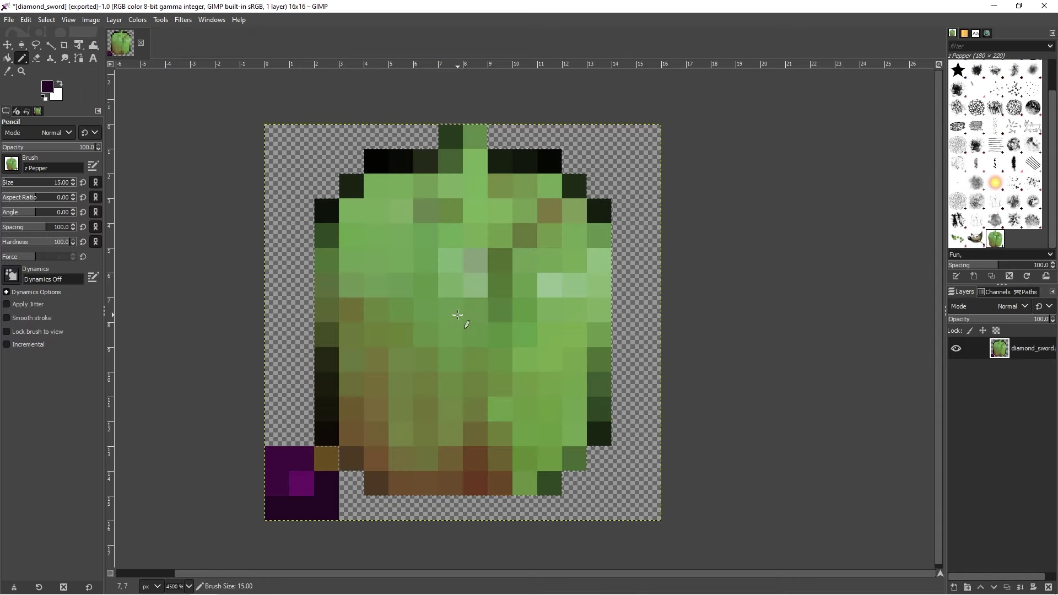
drag(457, 318, 472, 354)
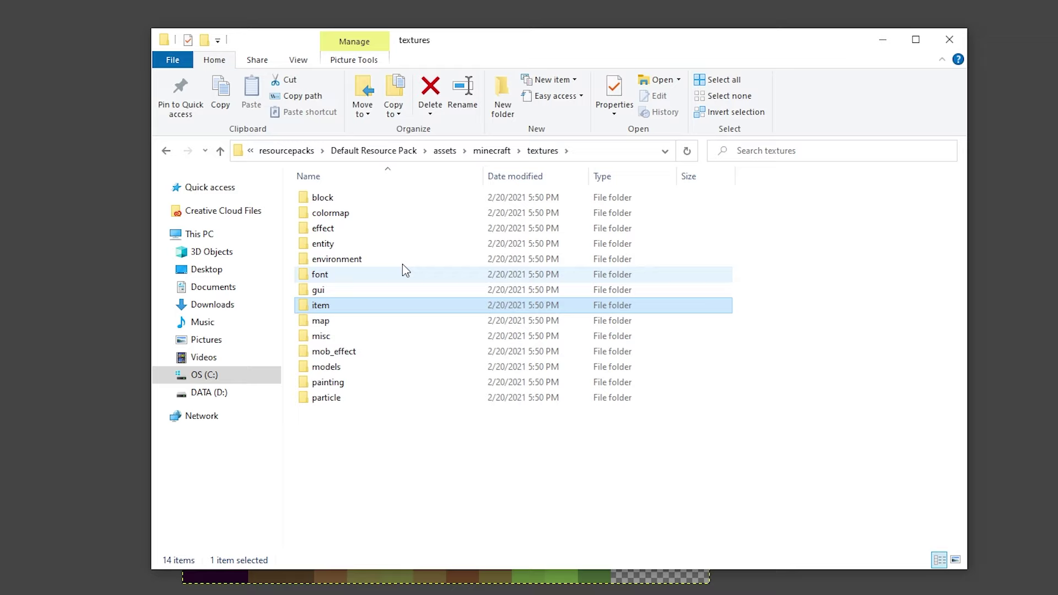
Step: Check the textures folder, then look at the held magenta sword in Minecraft
double_click(402, 259)
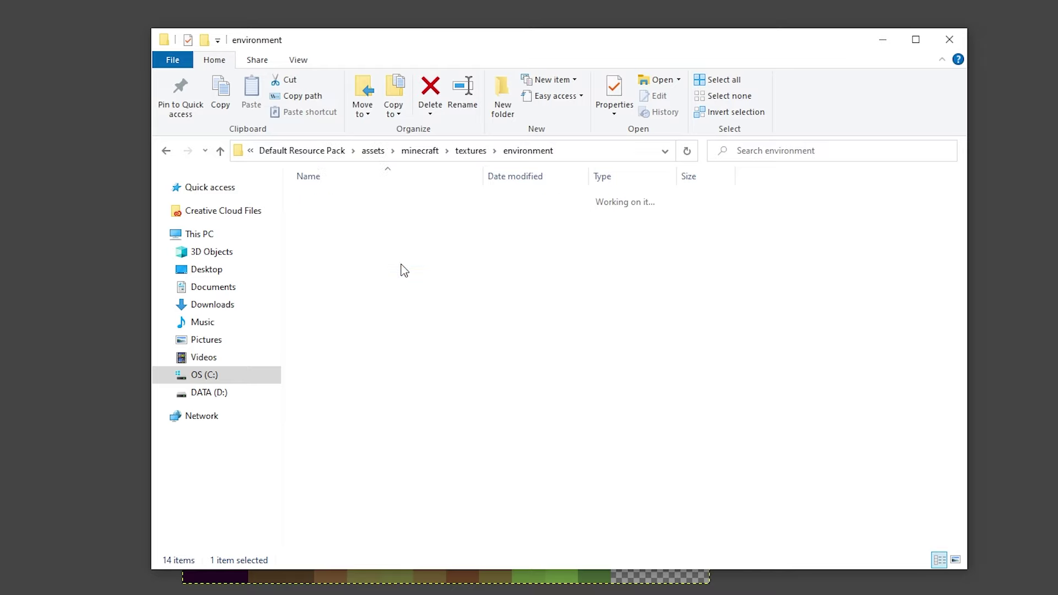
click(472, 149)
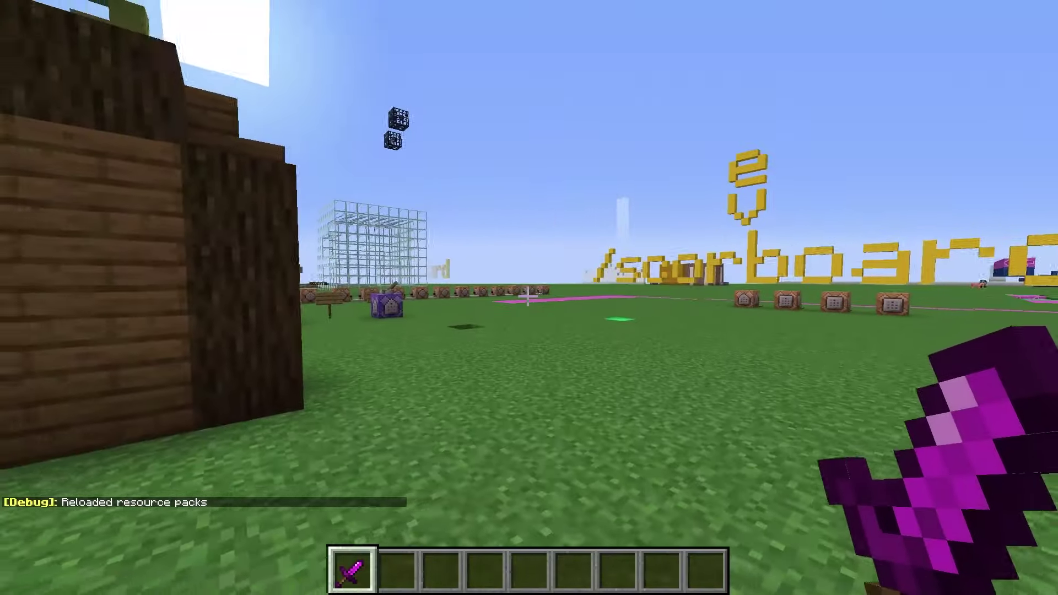
key(w)
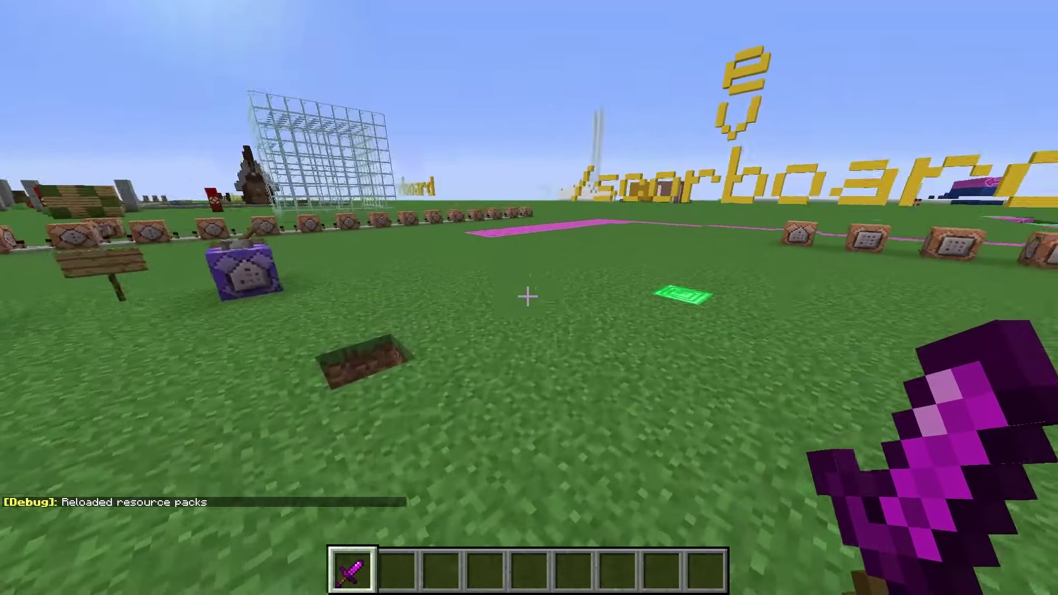
key(w)
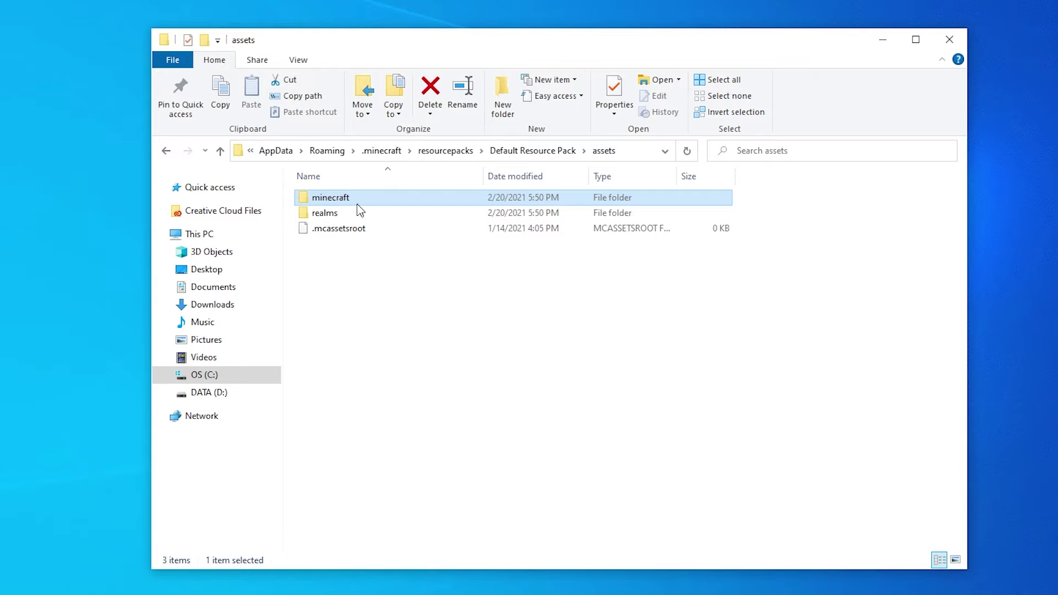
Step: Browse into the copied PvP pack's minecraft textures and select every folder except item
click(530, 151)
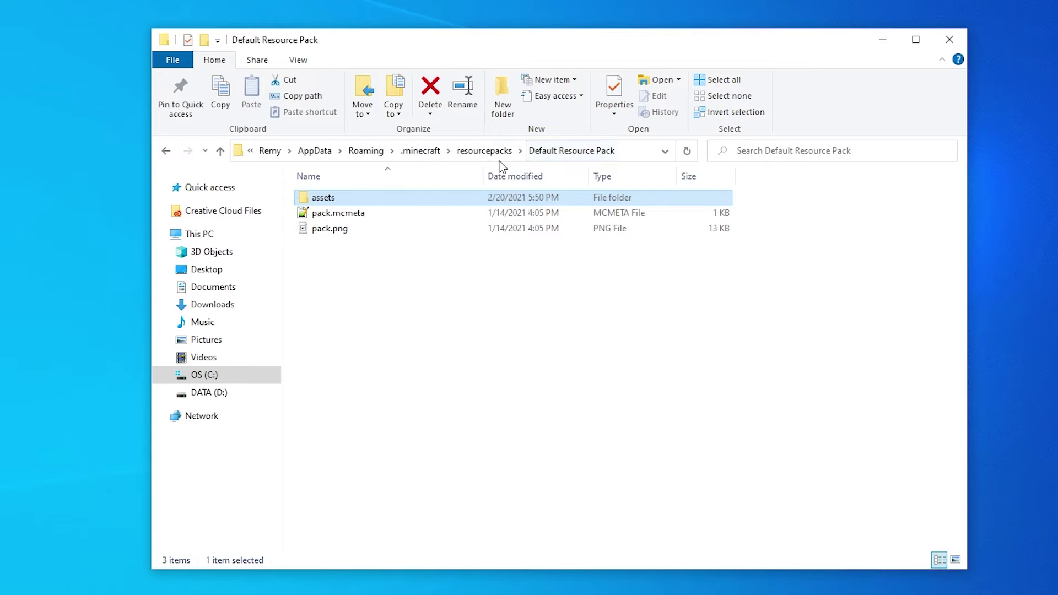
double_click(358, 197)
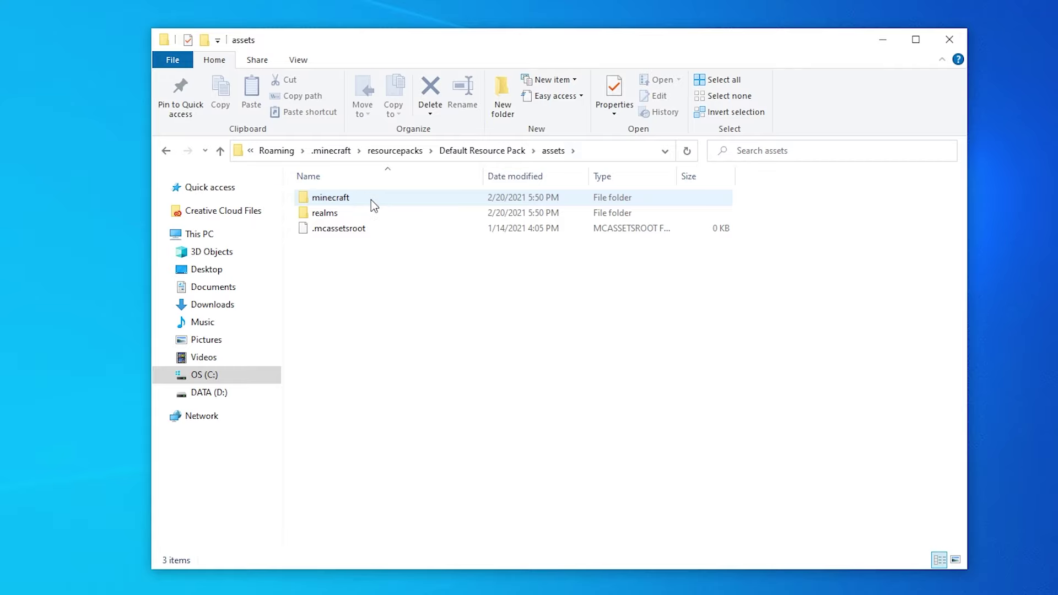
double_click(371, 199)
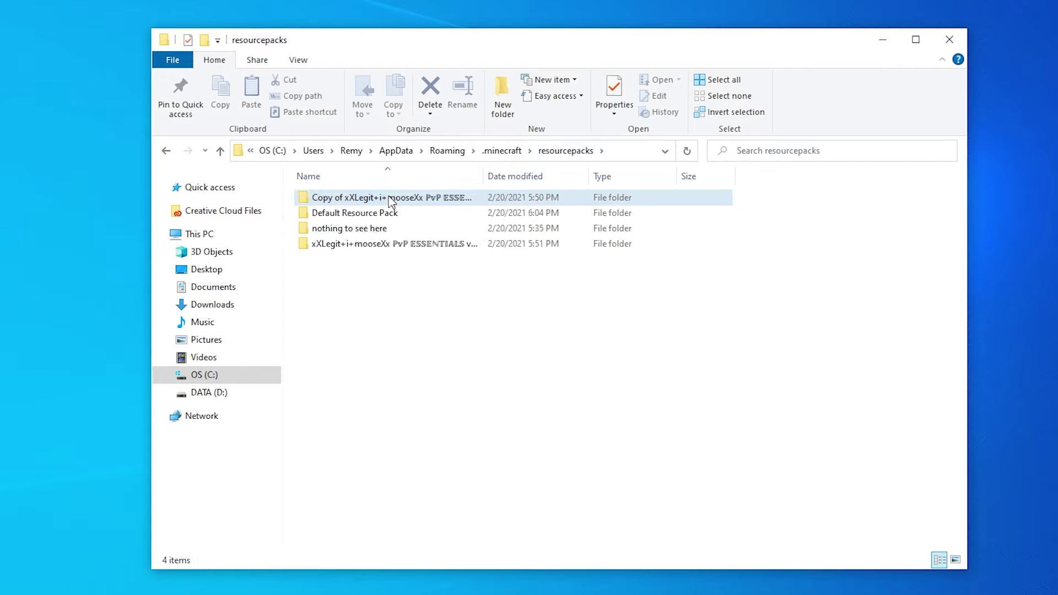
click(393, 202)
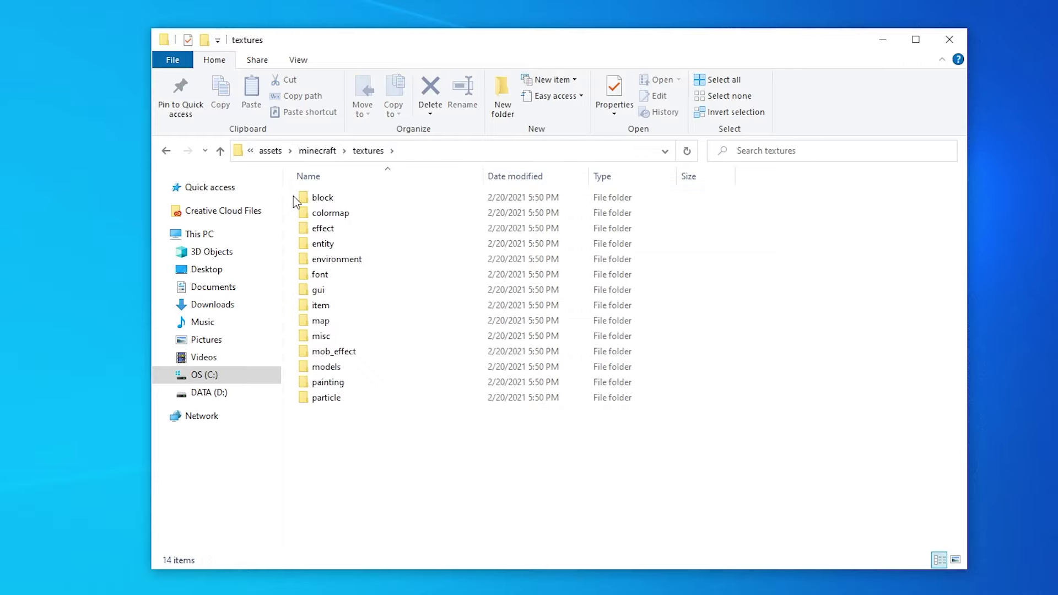
mouse_move(368, 192)
mouse_down()
mouse_move(341, 374)
mouse_move(355, 405)
mouse_up()
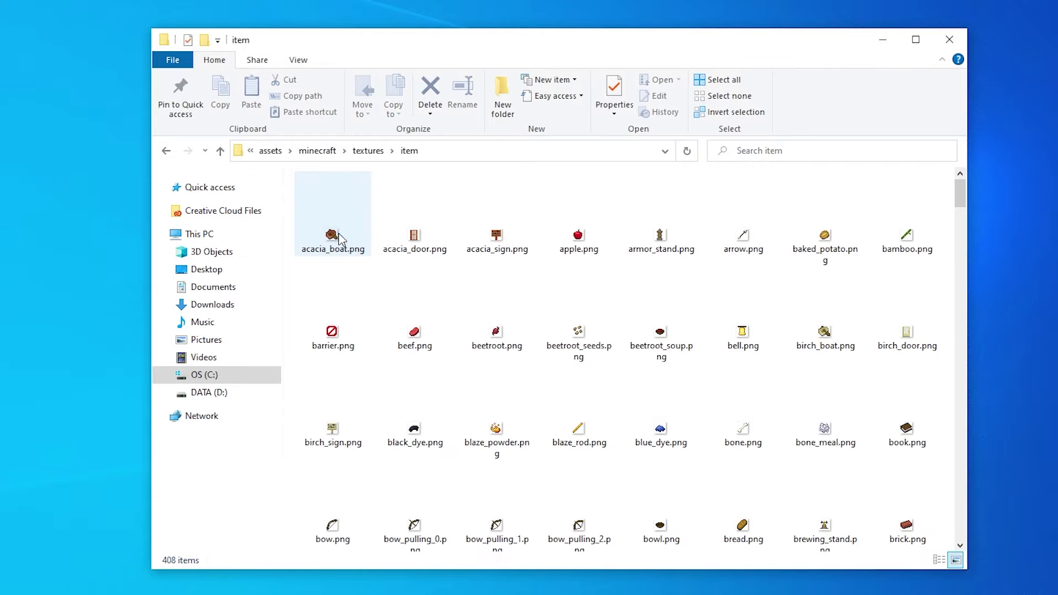
Step: Strip the item folder down to diamond_sword.png and go back up to the pack's assets folder
click(328, 227)
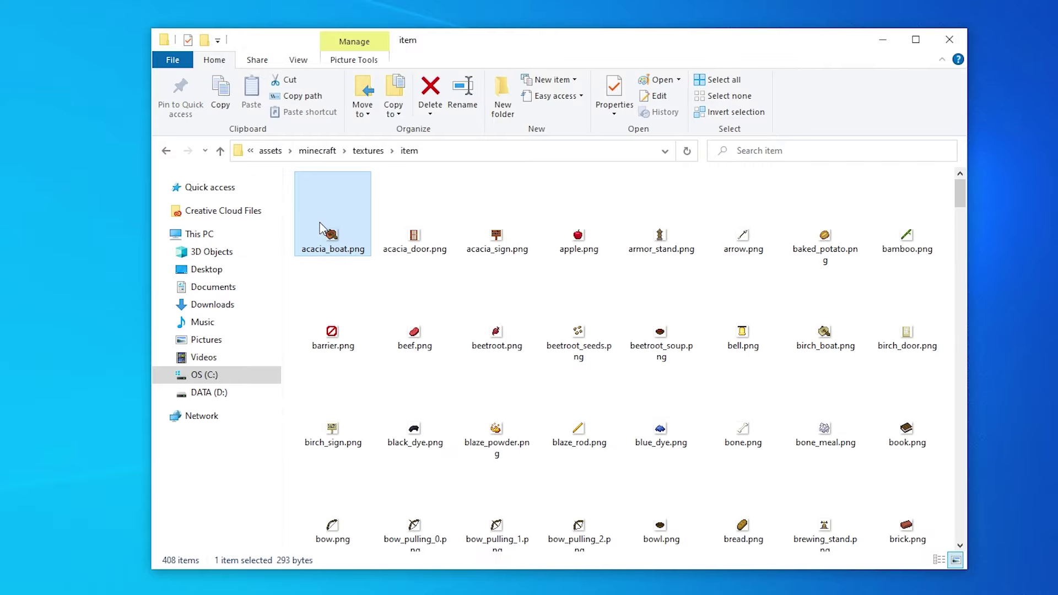
key(ctrl+a)
scroll(589, 310, down, 10)
scroll(626, 317, down, 10)
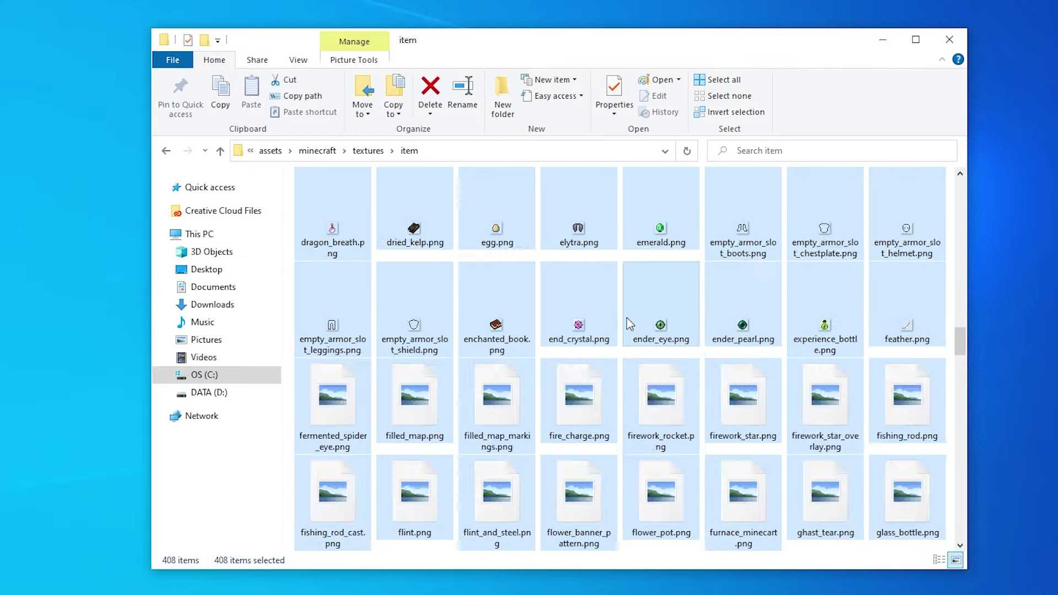
scroll(634, 325, down, 8)
scroll(634, 325, down, 8)
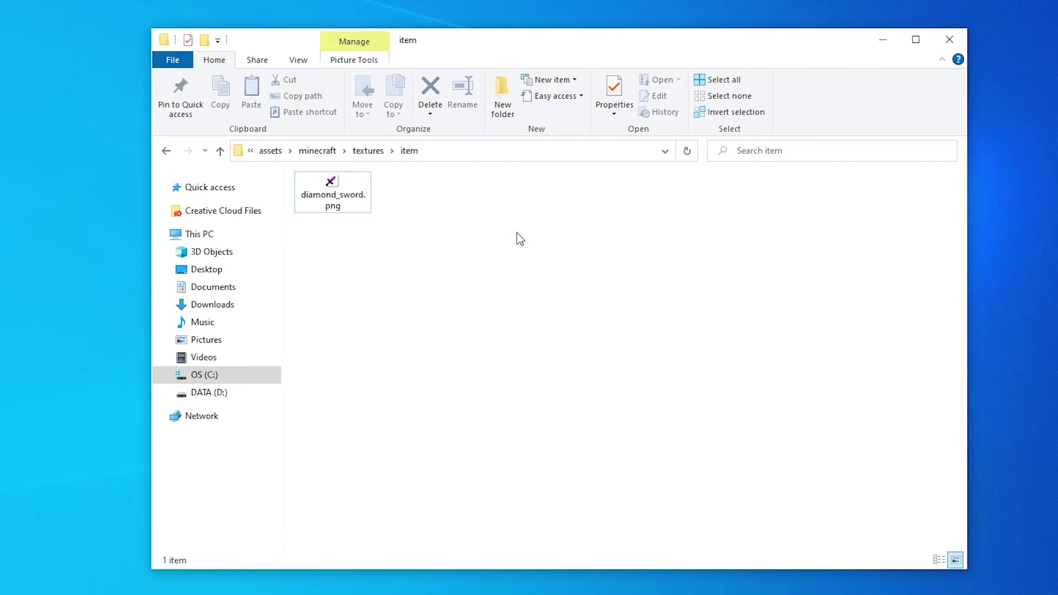
click(368, 151)
click(322, 150)
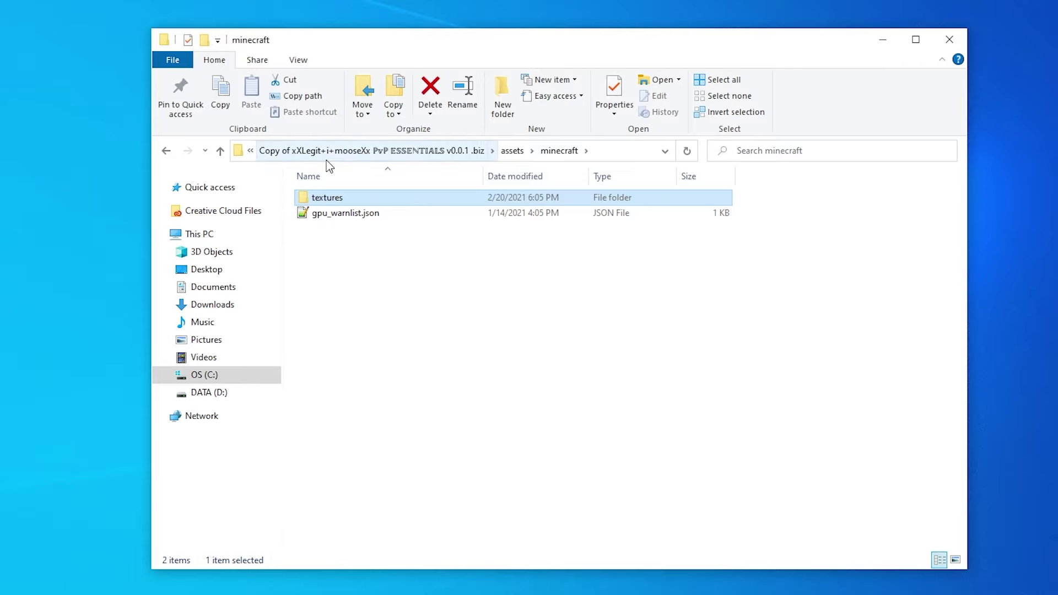
click(512, 150)
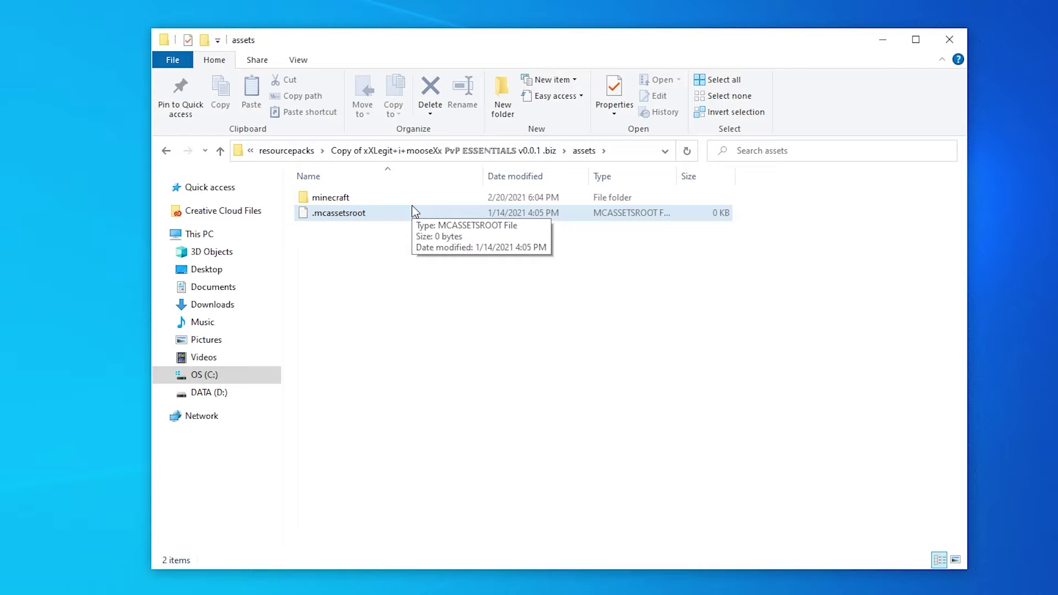
Step: Delete the .mcassetsroot and gpu_warnlist.json files
click(408, 212)
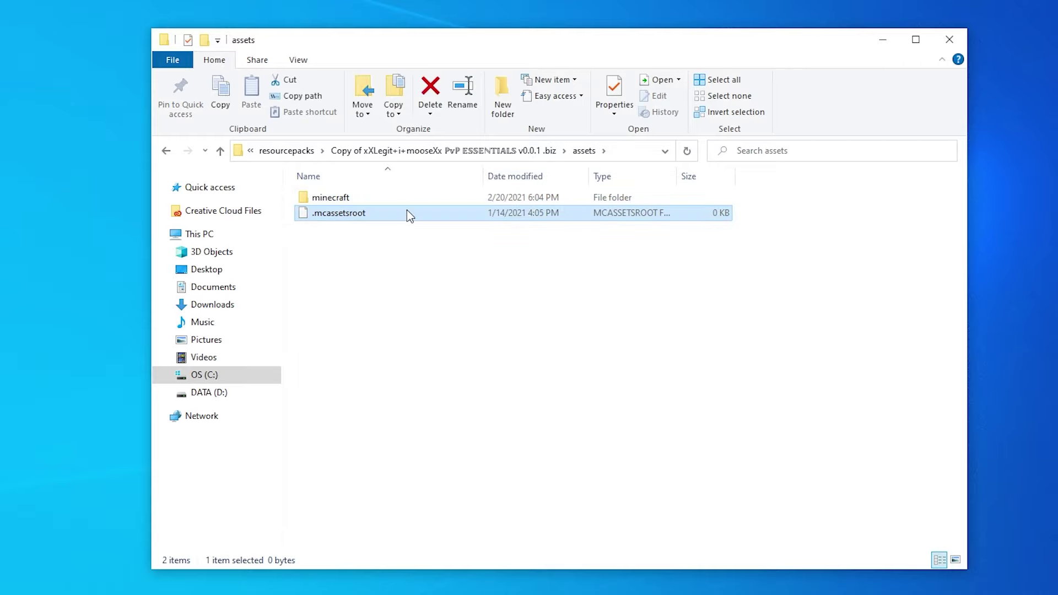
key(Delete)
double_click(394, 205)
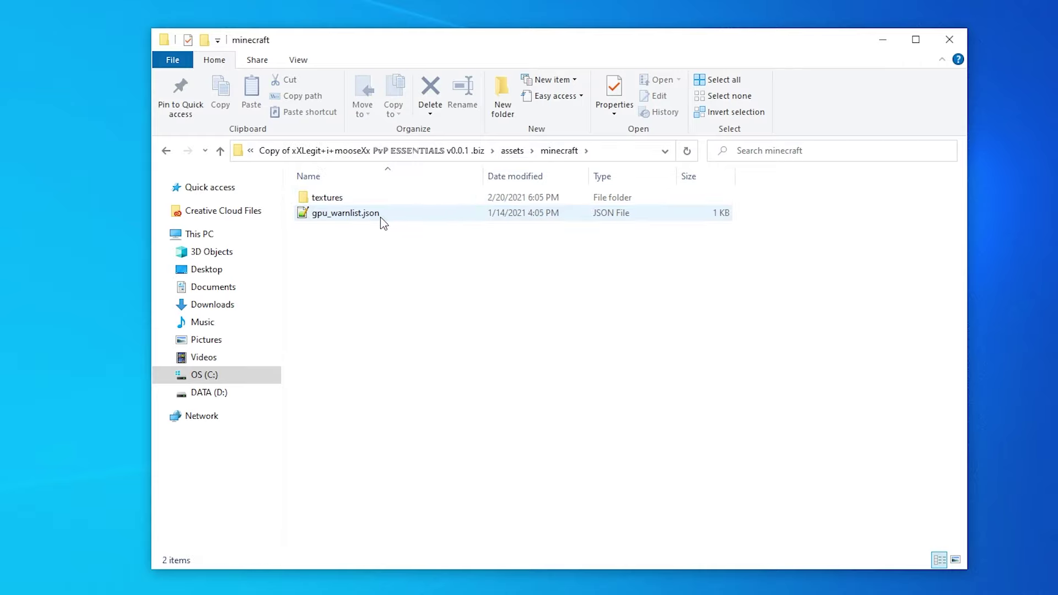
click(383, 217)
key(Delete)
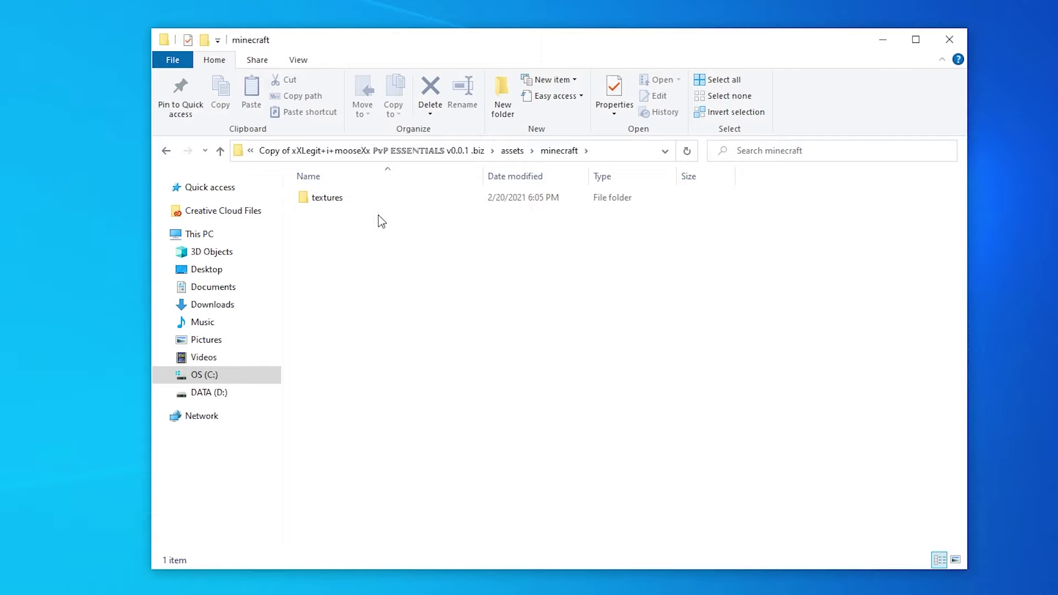
Step: Open pack.png in Paint and caption the grass-block icon 'my resource pack' in red
click(457, 151)
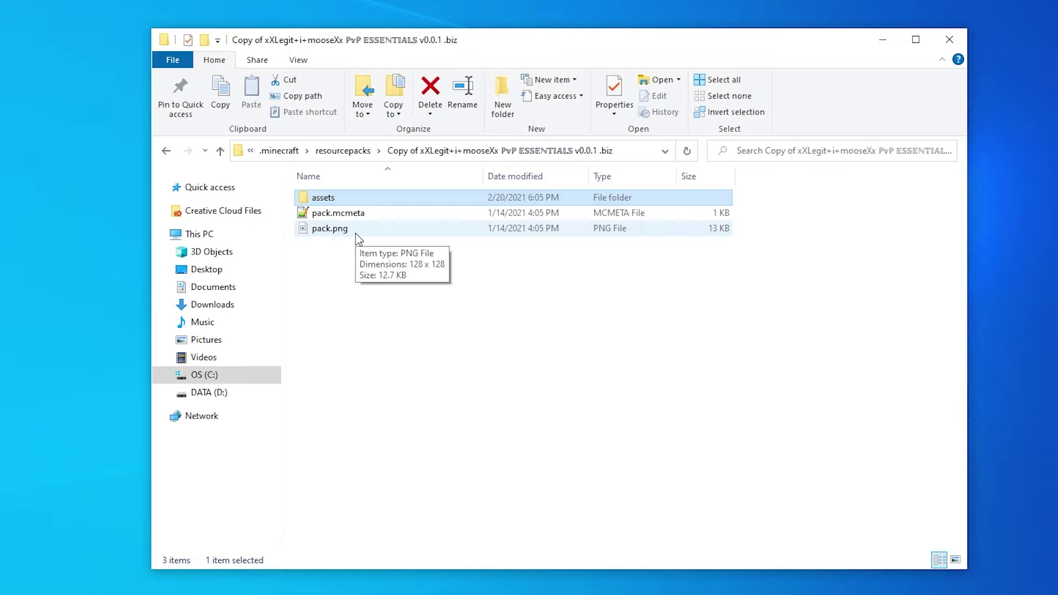
double_click(356, 234)
scroll(148, 180, up, 1)
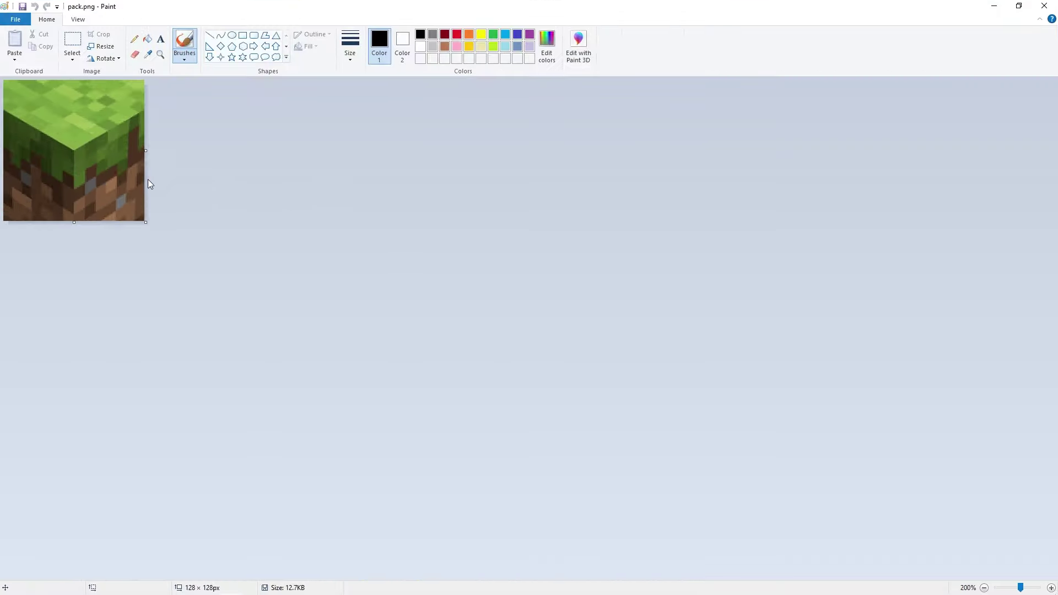
scroll(149, 180, up, 2)
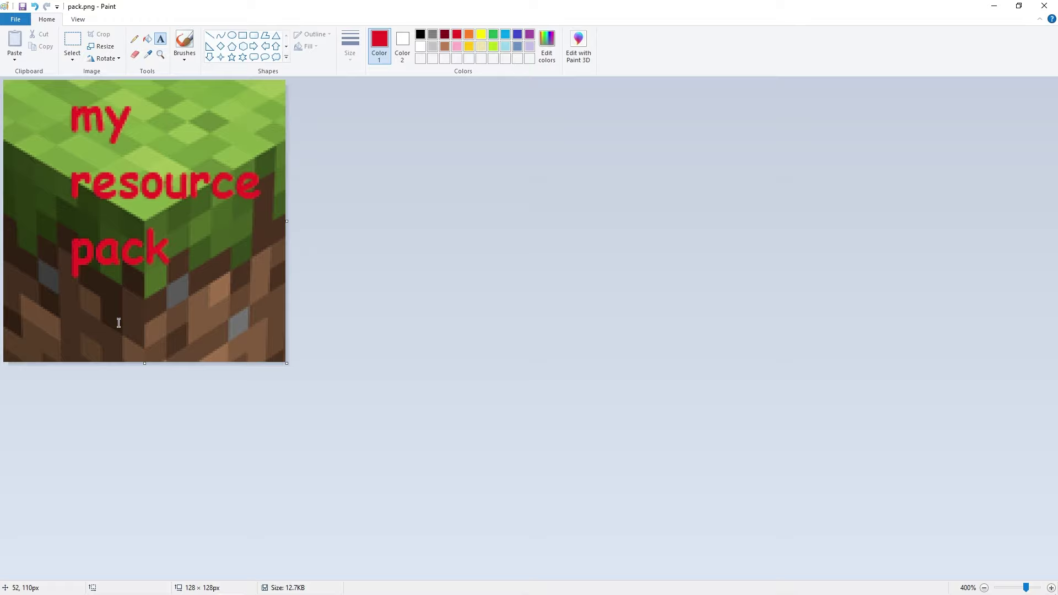
click(135, 39)
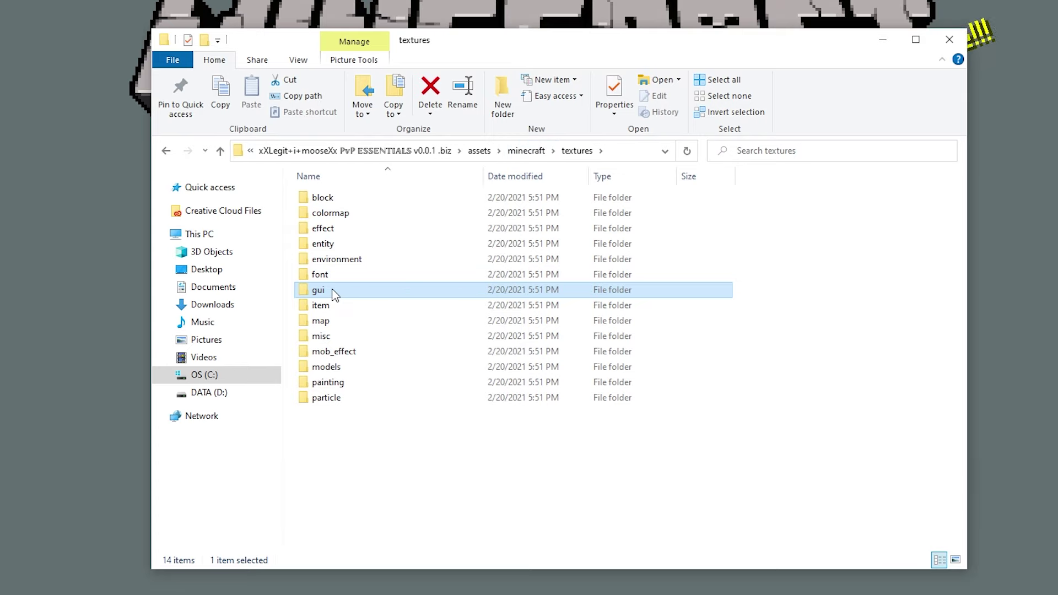
Step: Delete the background folder from the pack's textures > gui > title folder
double_click(336, 291)
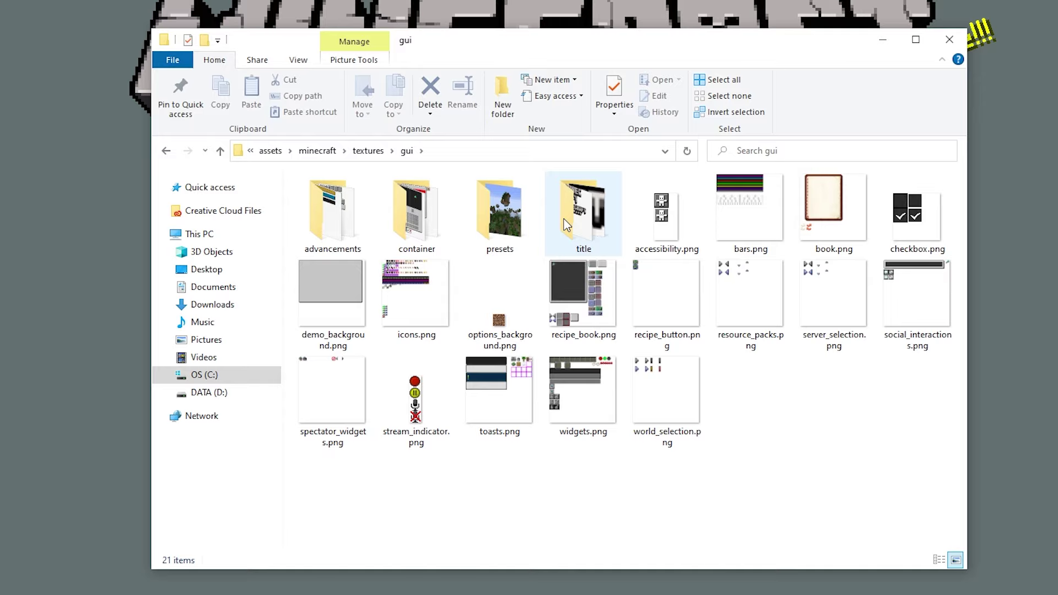
double_click(582, 215)
click(349, 213)
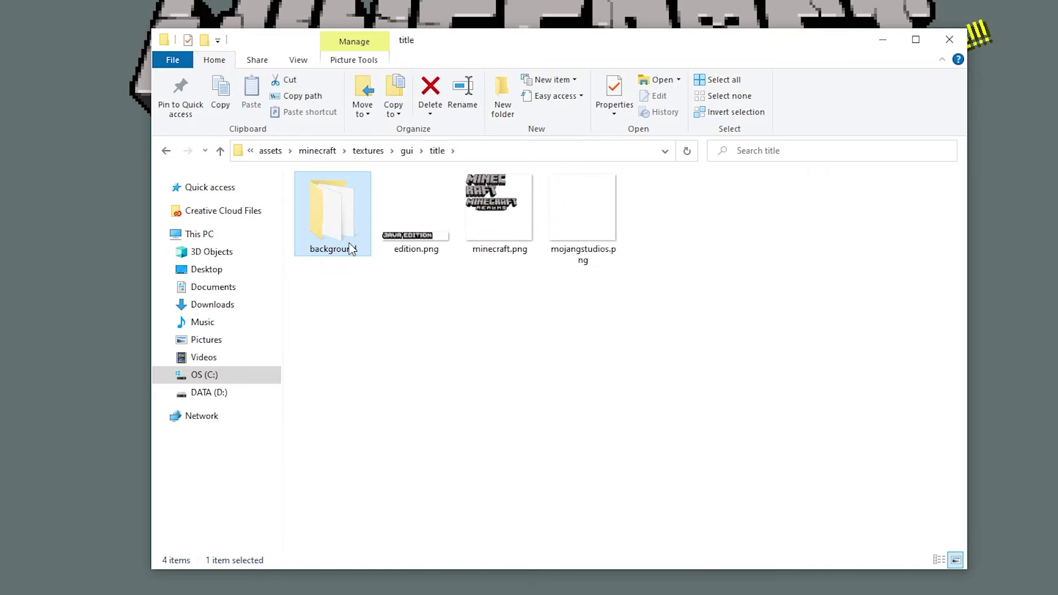
key(Delete)
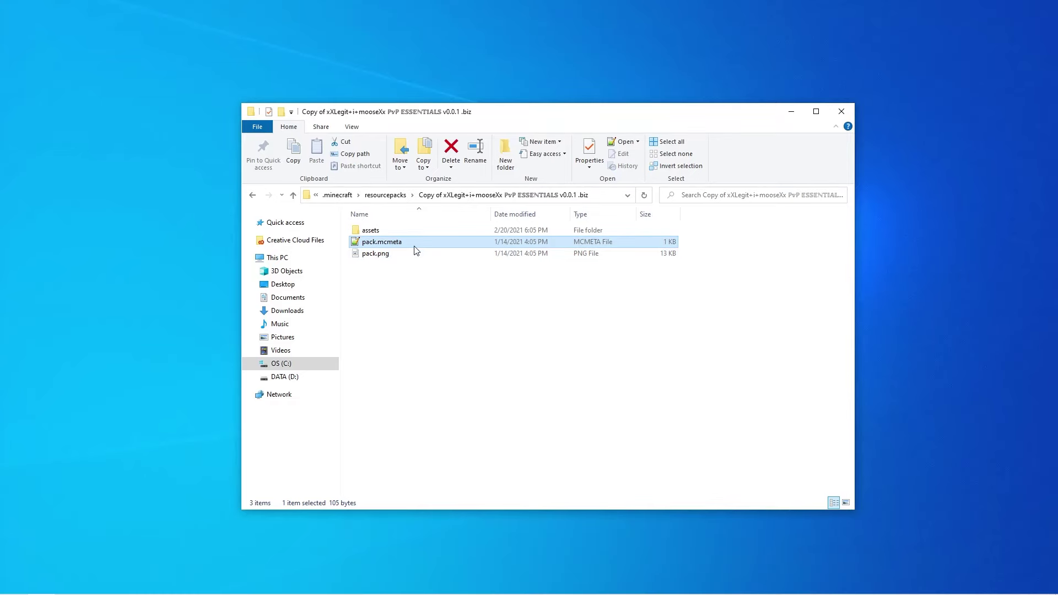
Step: Open pack.mcmeta in Notepad++ and select its description text to replace with §6
right_click(415, 247)
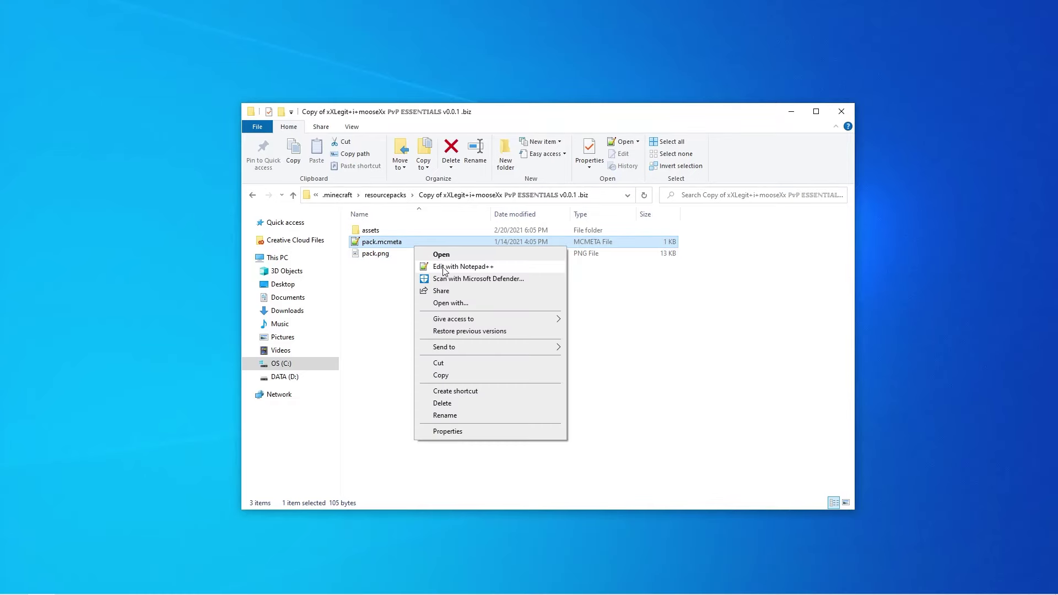
click(463, 267)
drag(179, 83, 360, 83)
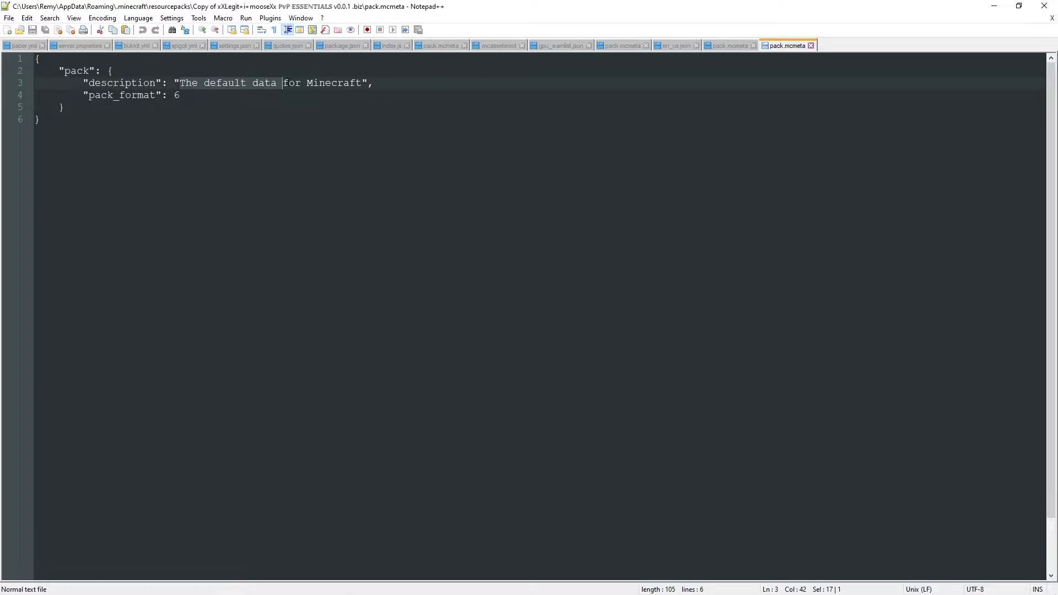
text(§6)
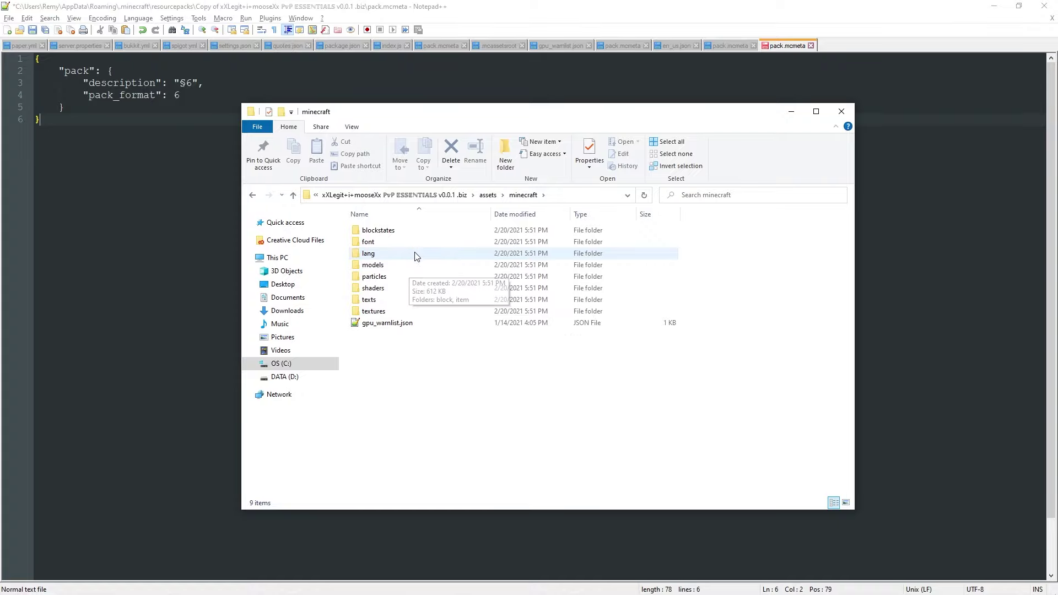
Step: Open the font folder inside the pack's assets/minecraft directory
double_click(411, 242)
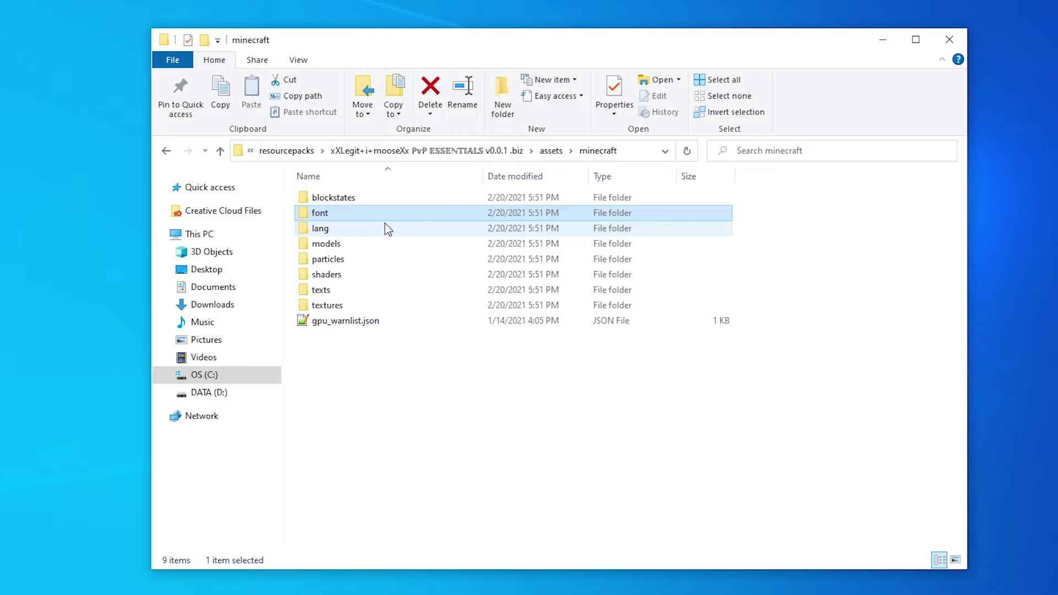
Step: Open lang/en_us.json in Notepad++, then open texts/splashes.txt to view the splash lines
double_click(384, 223)
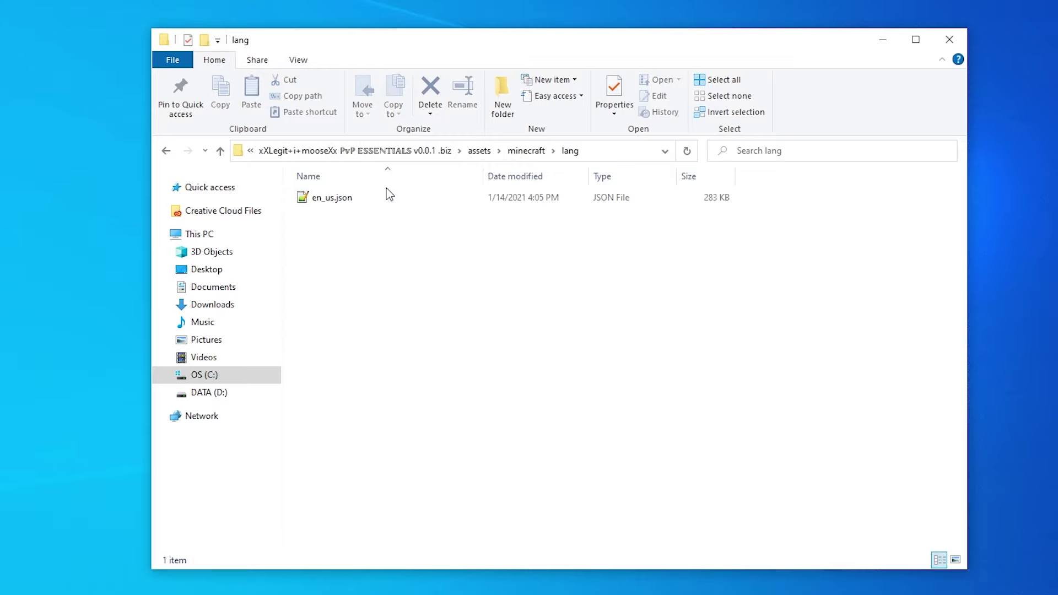
double_click(387, 197)
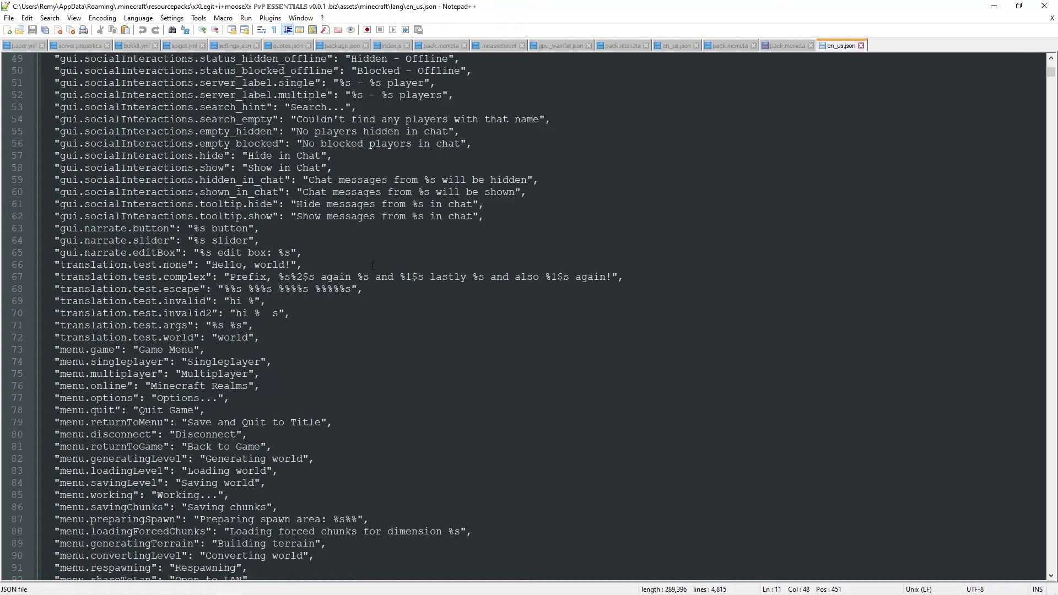
scroll(400, 196, down, 3)
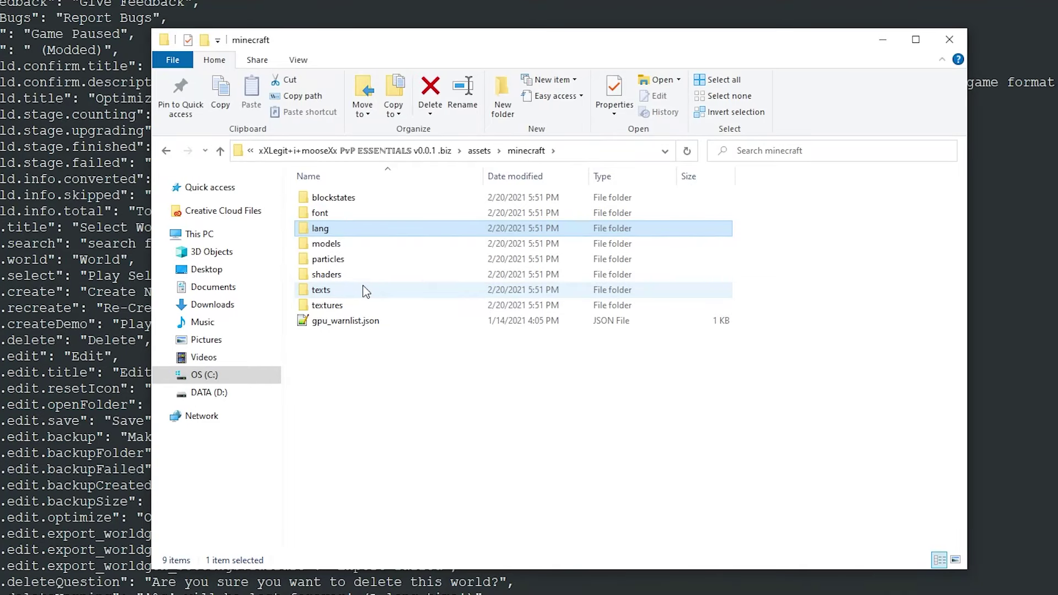
click(362, 288)
double_click(362, 288)
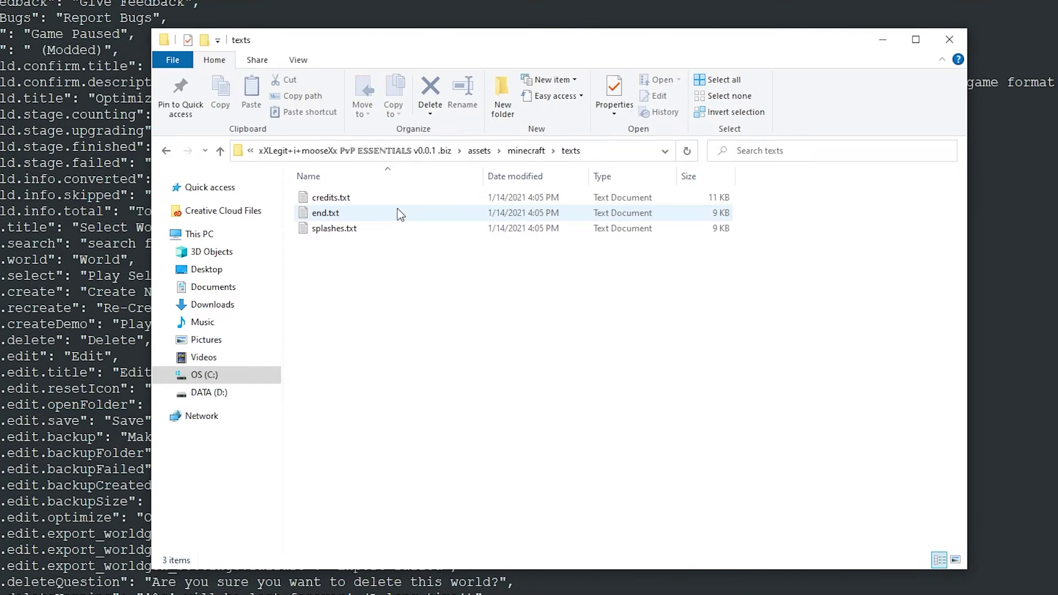
double_click(350, 229)
scroll(378, 181, down, 10)
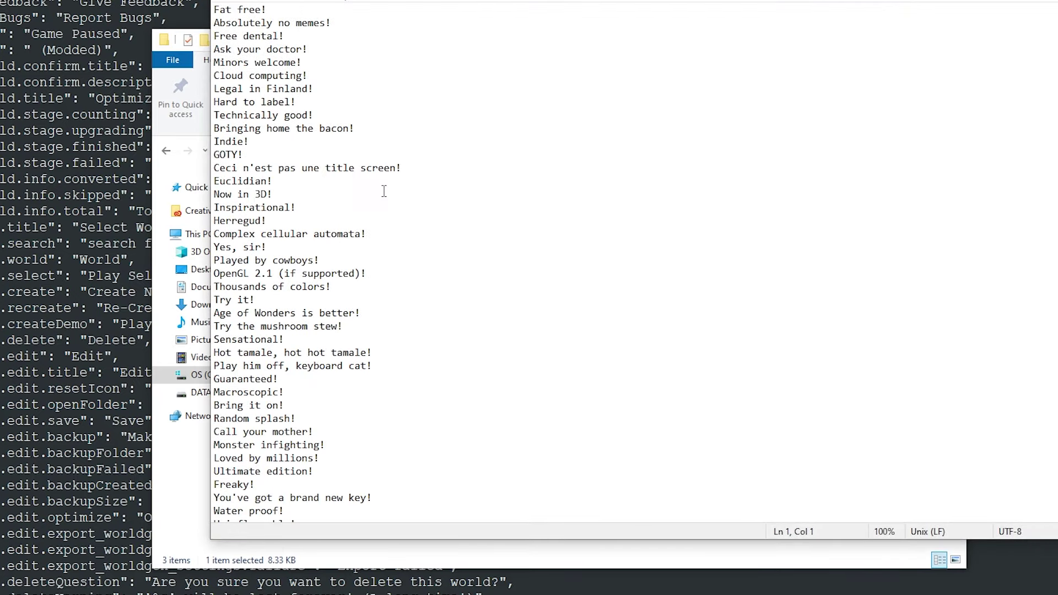